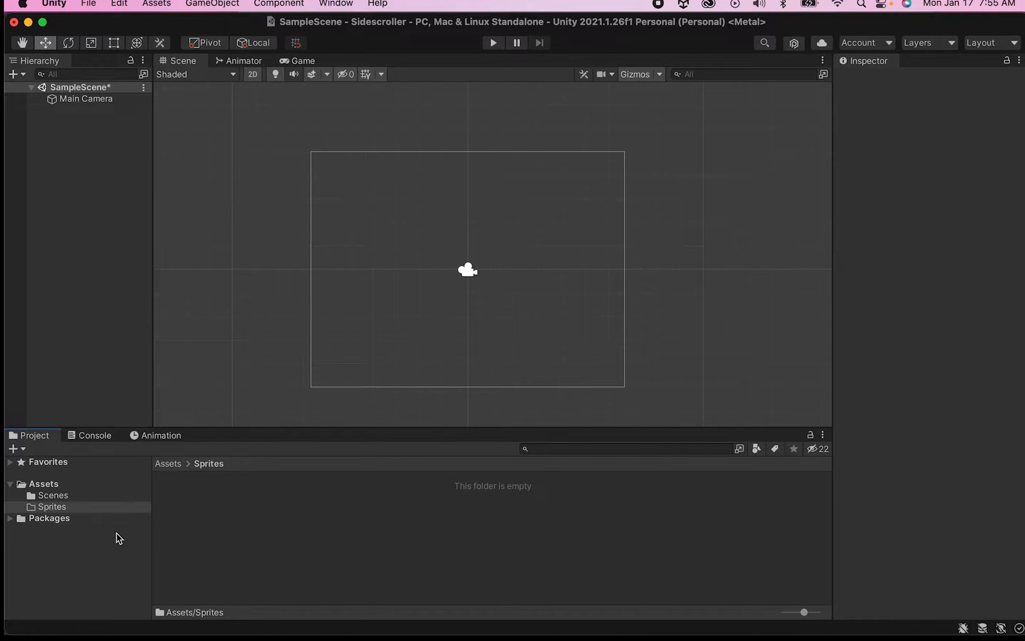
# - Import the six sprite images from the Desktop into the project's Sprites folder
pyautogui.moveTo(132, 628)
pyautogui.moveTo(172, 610)
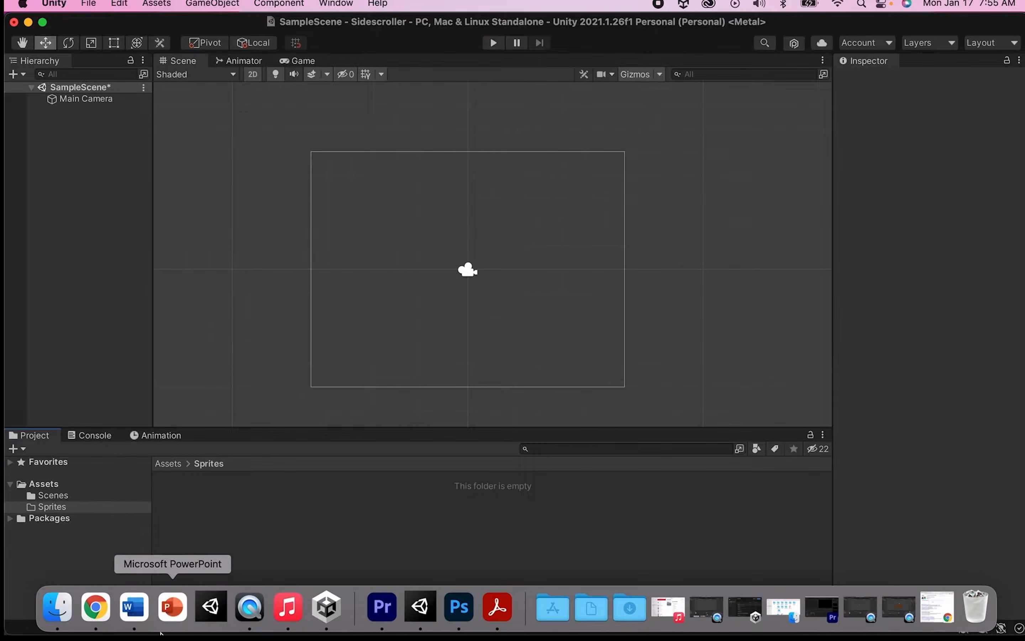
pyautogui.click(60, 607)
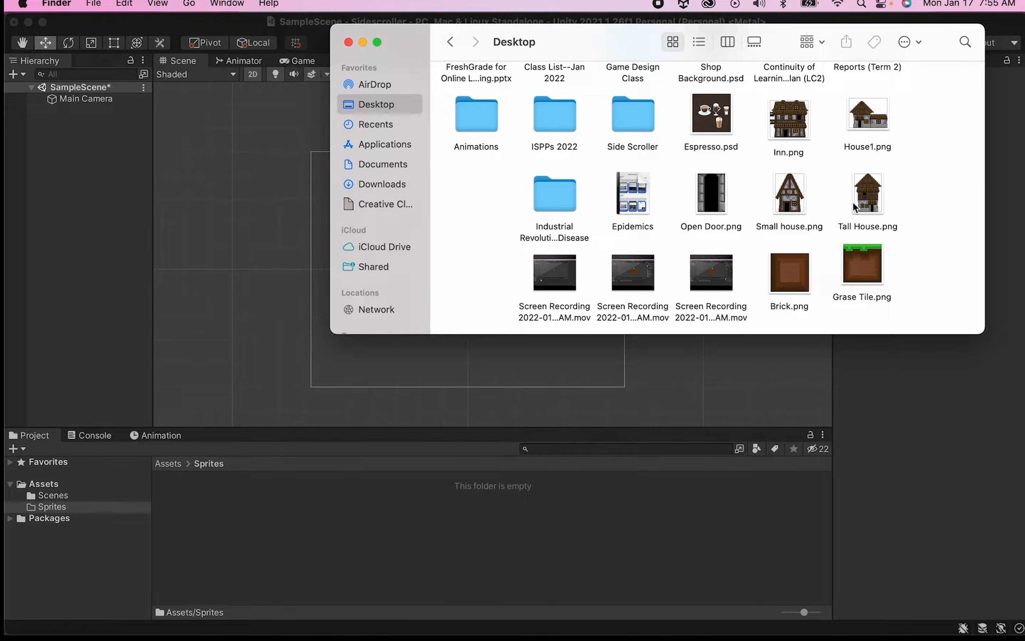
pyautogui.moveTo(942, 318); pyautogui.dragTo(321, 531)
pyautogui.click(274, 579)
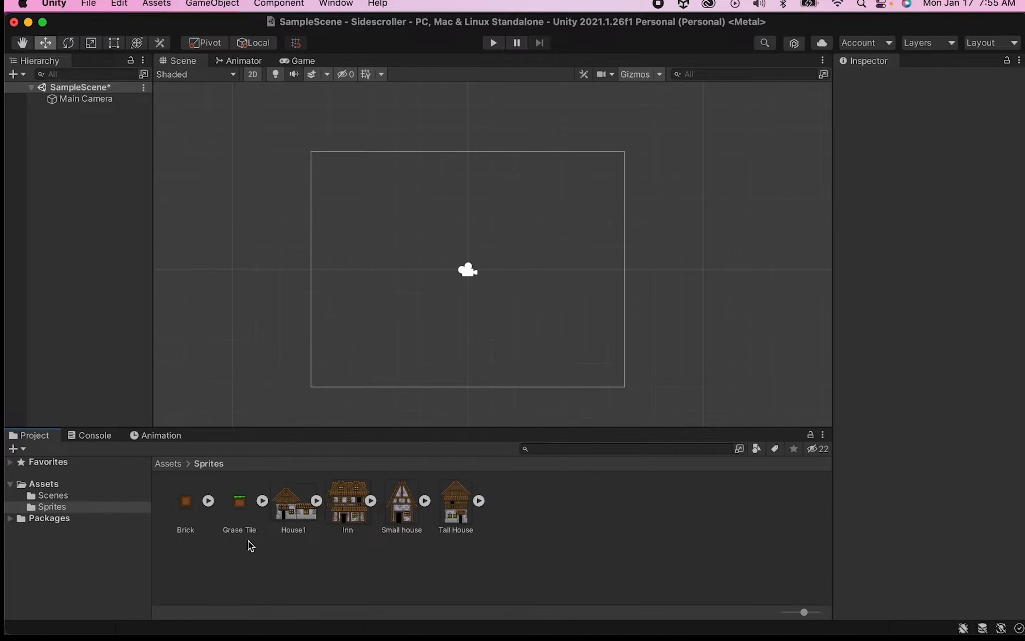
# - Select the Brick sprite and set its Pixels Per Unit to 16
pyautogui.click(187, 502)
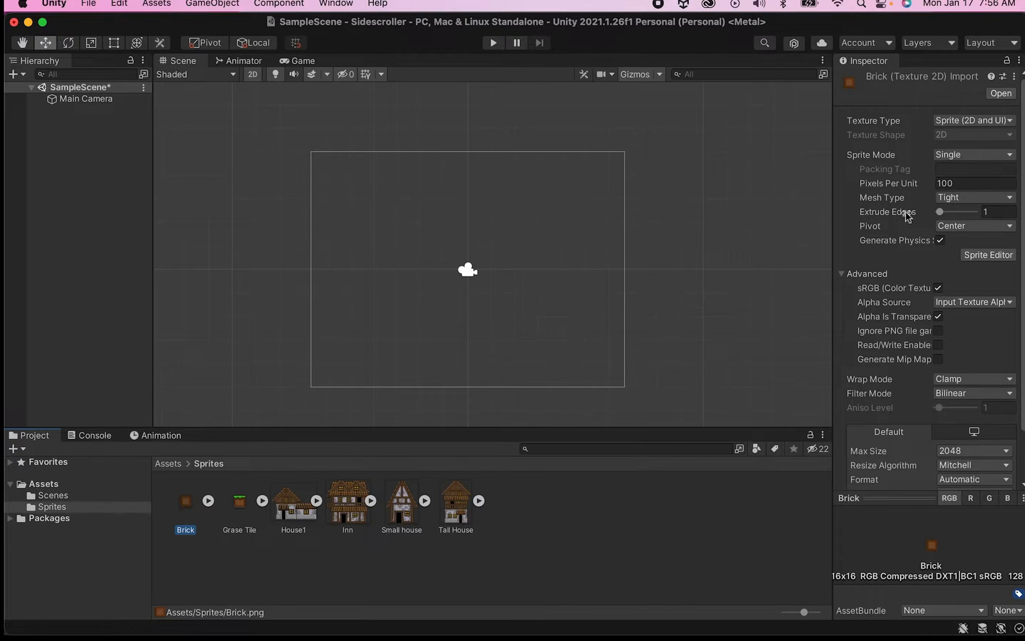
pyautogui.click(966, 185)
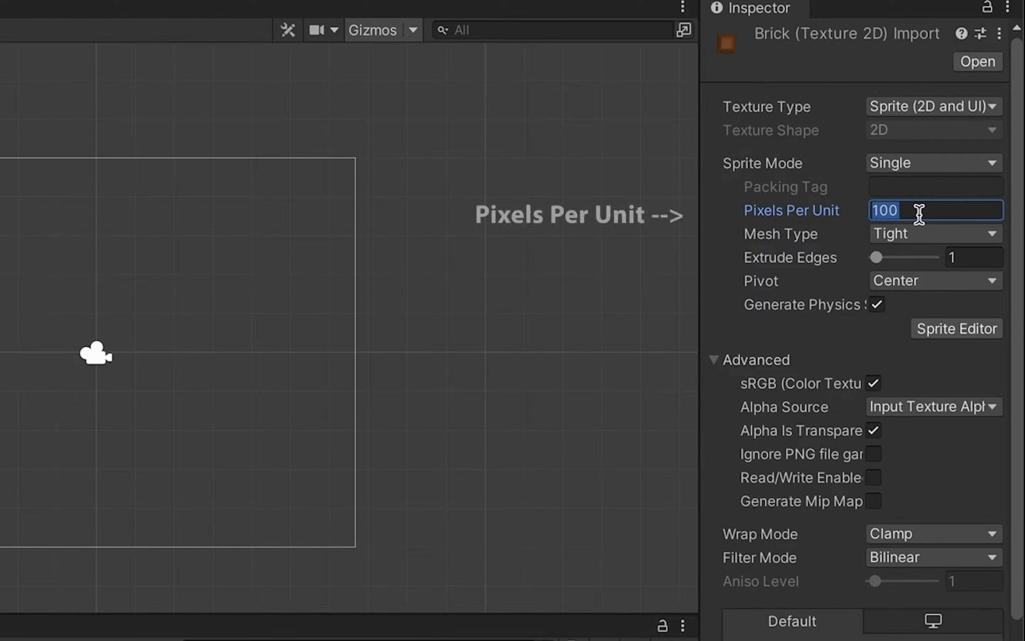
pyautogui.write('1')
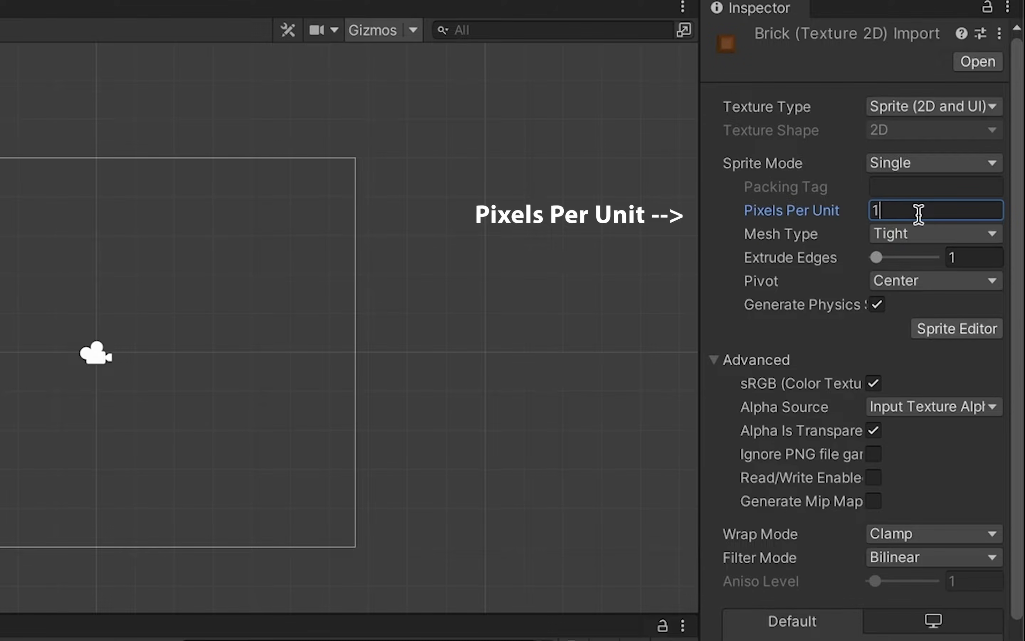
pyautogui.write('66')
# - Set the Brick's Filter Mode to Point (no filter) and Format to RGBA 32 bit, and apply the import settings
pyautogui.scroll(-3, 928, 372)
pyautogui.click(886, 466)
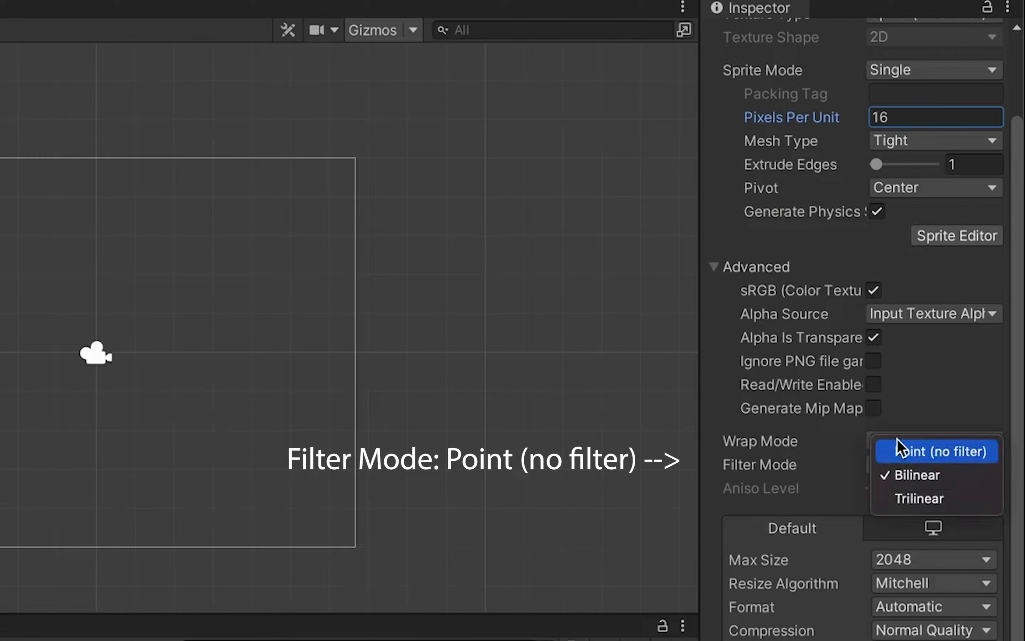
pyautogui.click(912, 449)
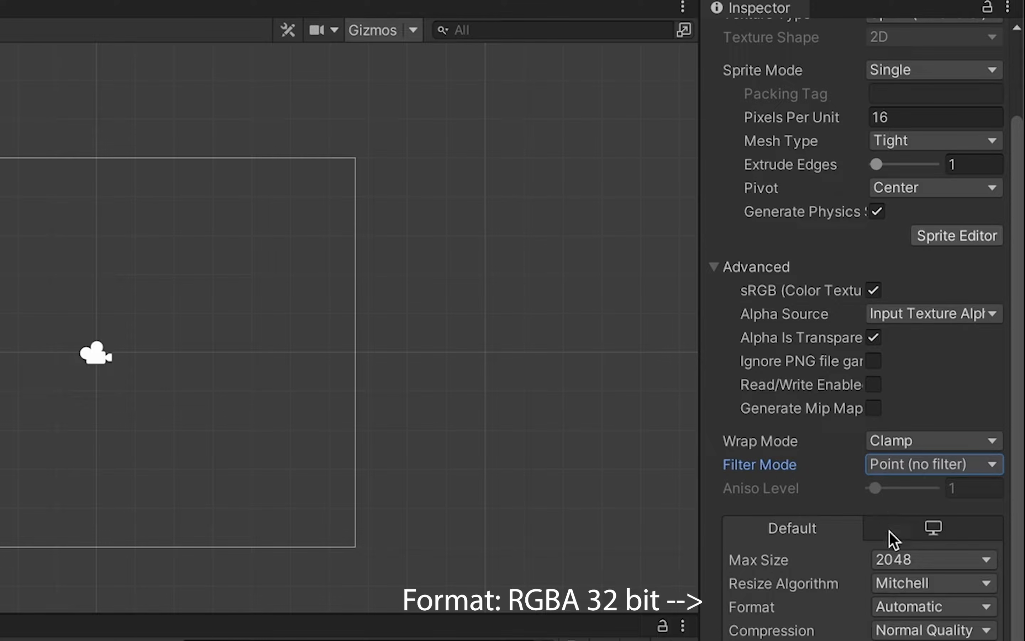
pyautogui.click(895, 607)
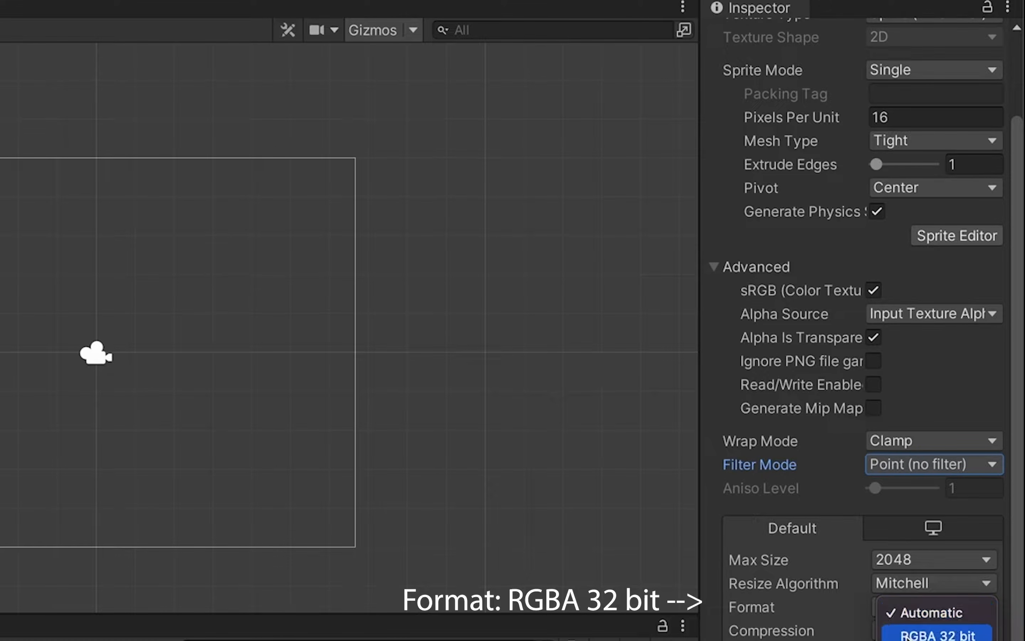
pyautogui.click(918, 634)
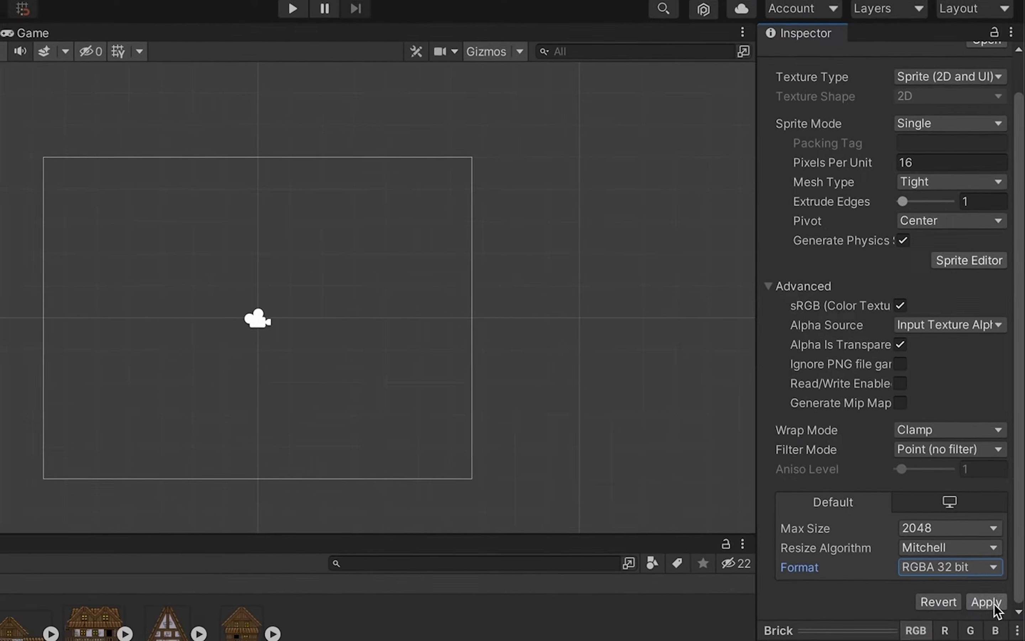
pyautogui.click(988, 602)
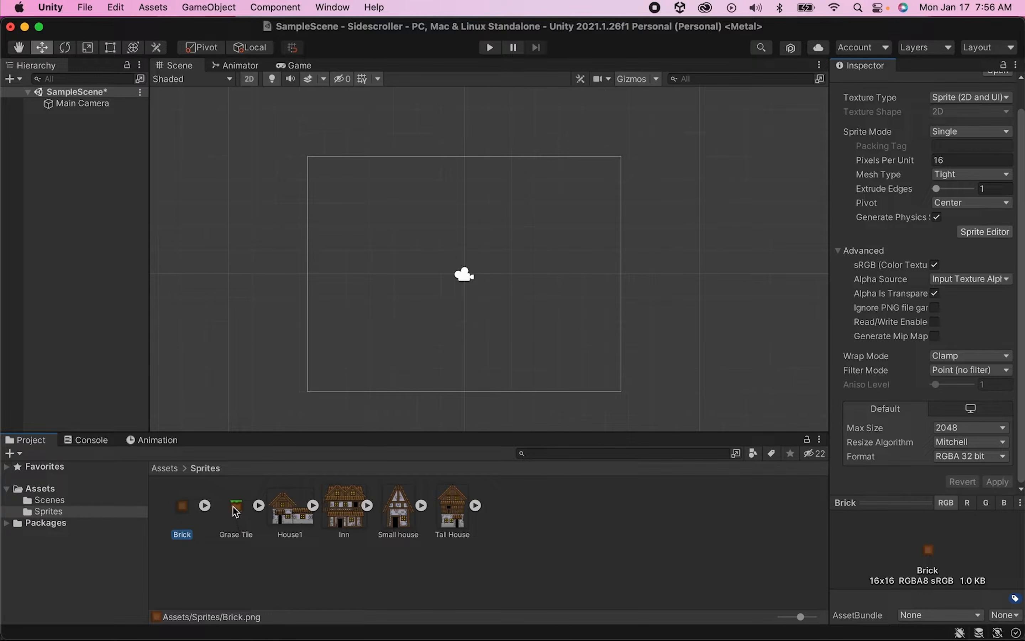
# - Compare the Grase Tile's import settings with the Brick's and view all six sprites selected together
pyautogui.click(236, 511)
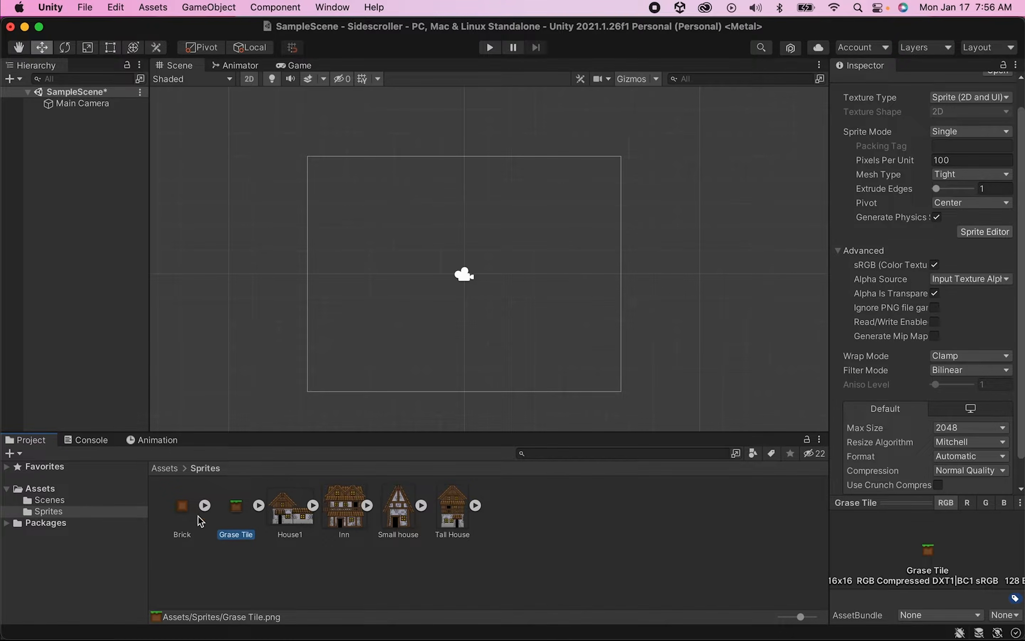
pyautogui.click(174, 534)
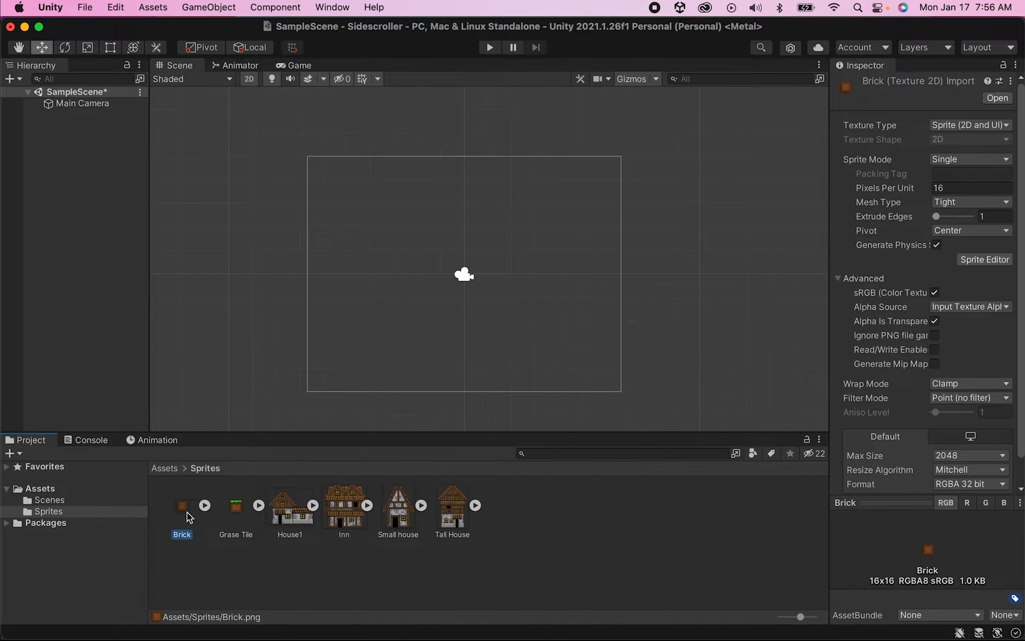
pyautogui.hotkey('shift', 'Right')
pyautogui.hotkey('shift', 'Right')
pyautogui.hotkey('shift', 'Right')
pyautogui.hotkey('shift', 'Right')
pyautogui.hotkey('shift', 'Right')
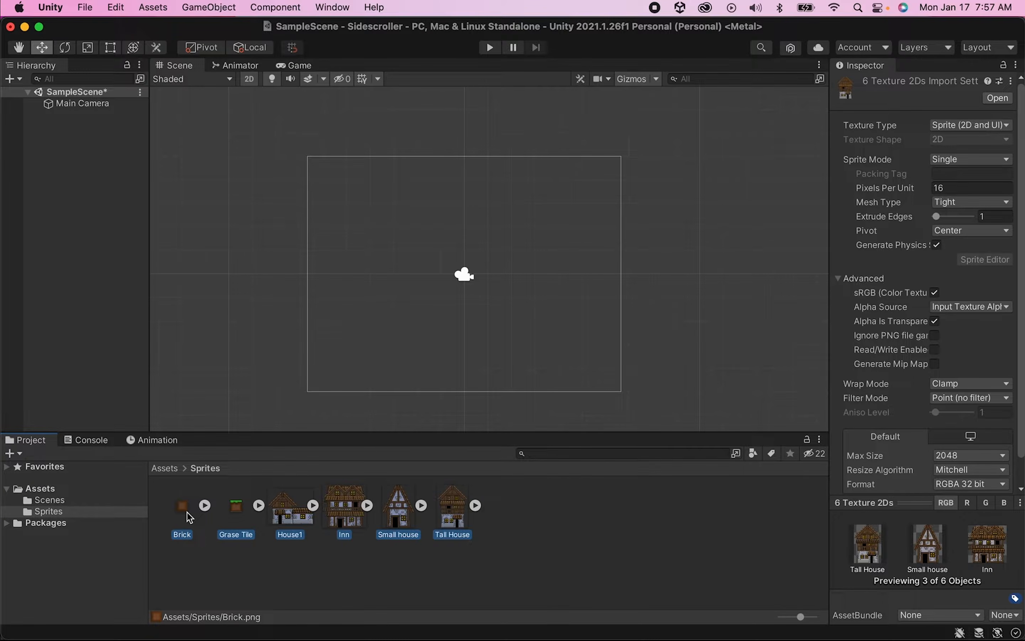
pyautogui.click(522, 528)
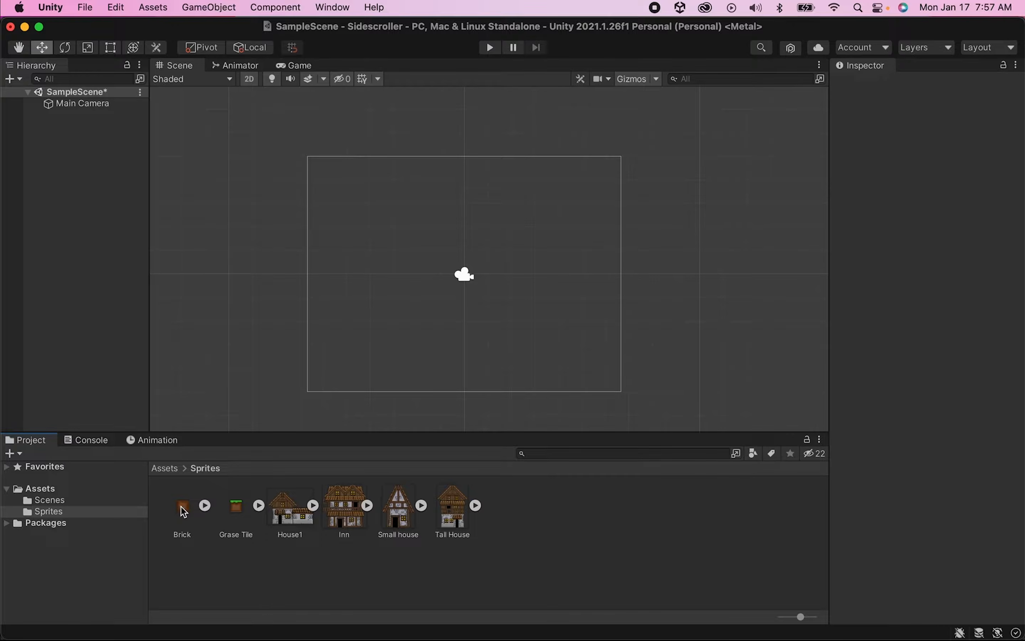
# - Place the Brick sprite into the scene and move it to about X -2.63, Y -1.94
pyautogui.moveTo(182, 508); pyautogui.dragTo(60, 140)
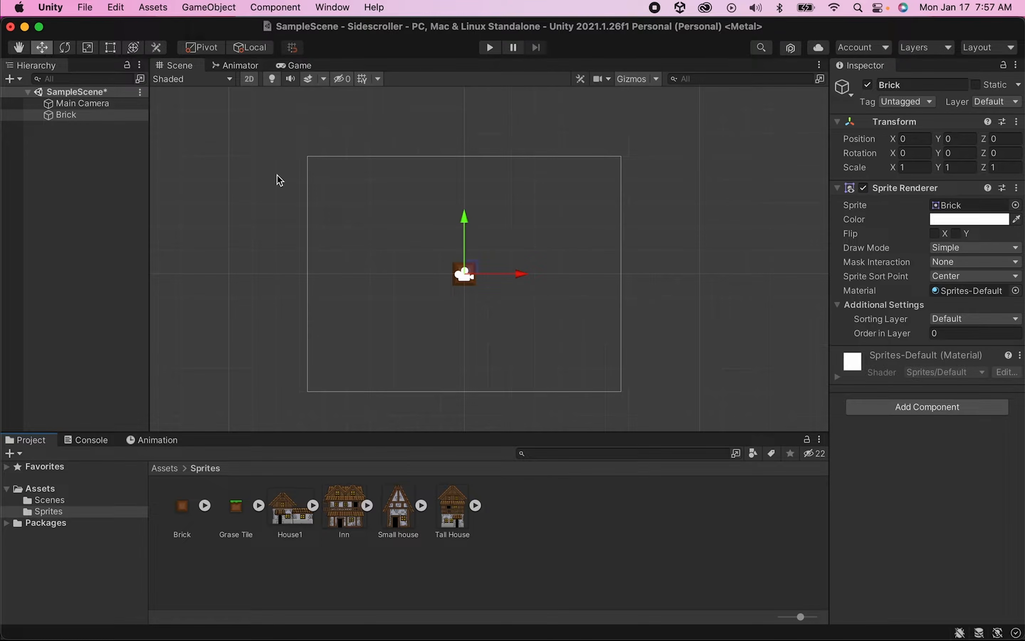
pyautogui.moveTo(484, 266); pyautogui.dragTo(418, 321)
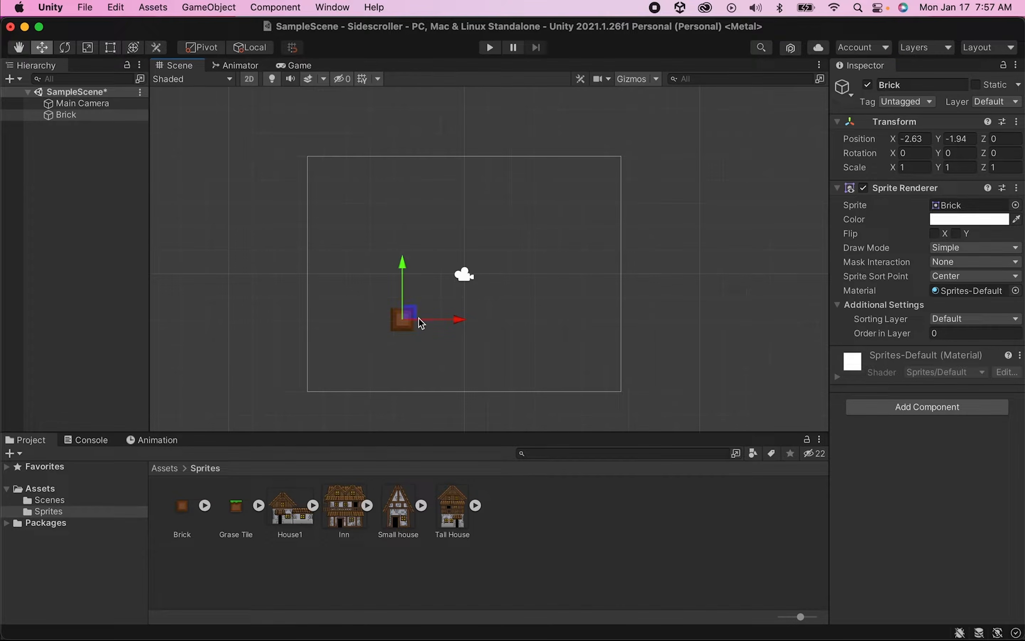
# - Duplicate the Brick object three times
pyautogui.click(69, 116)
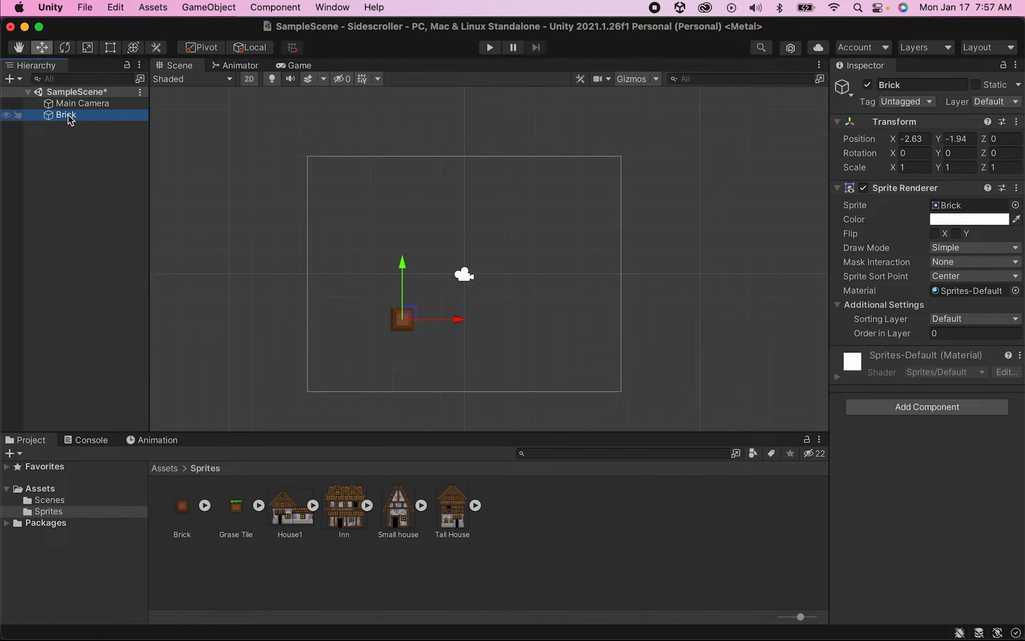
pyautogui.press('super+d')
pyautogui.press('super+d')
pyautogui.press('super+d')
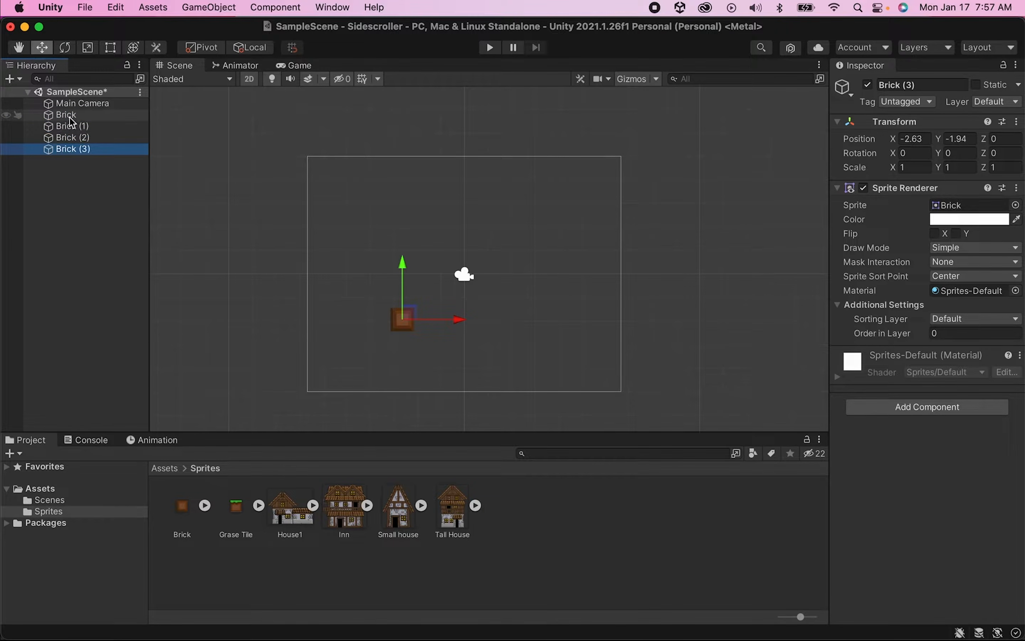
# - Line up the brick copies side by side in a row, zooming in to align their edges
pyautogui.click(73, 127)
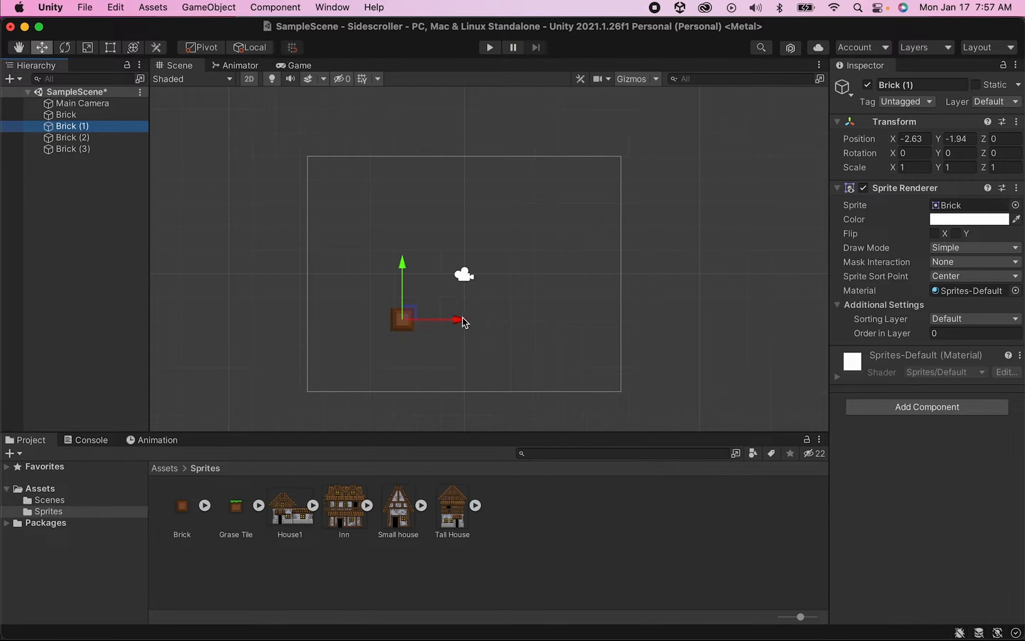
pyautogui.moveTo(466, 321)
pyautogui.mouseDown()
pyautogui.moveTo(497, 320)
pyautogui.moveTo(471, 319)
pyautogui.mouseUp()
pyautogui.click(407, 323)
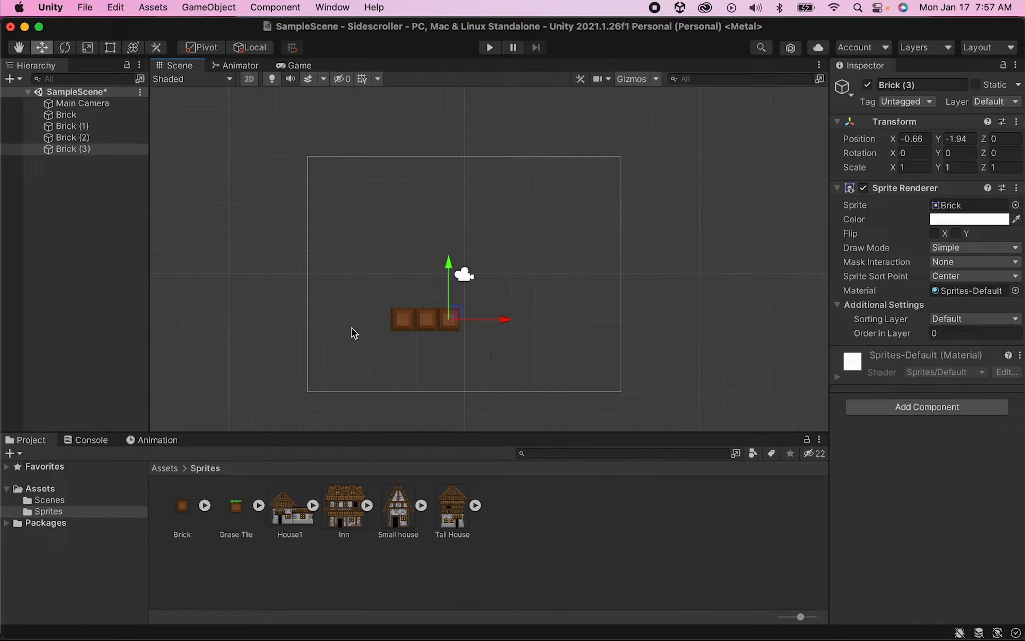
pyautogui.scroll(10, 420, 318)
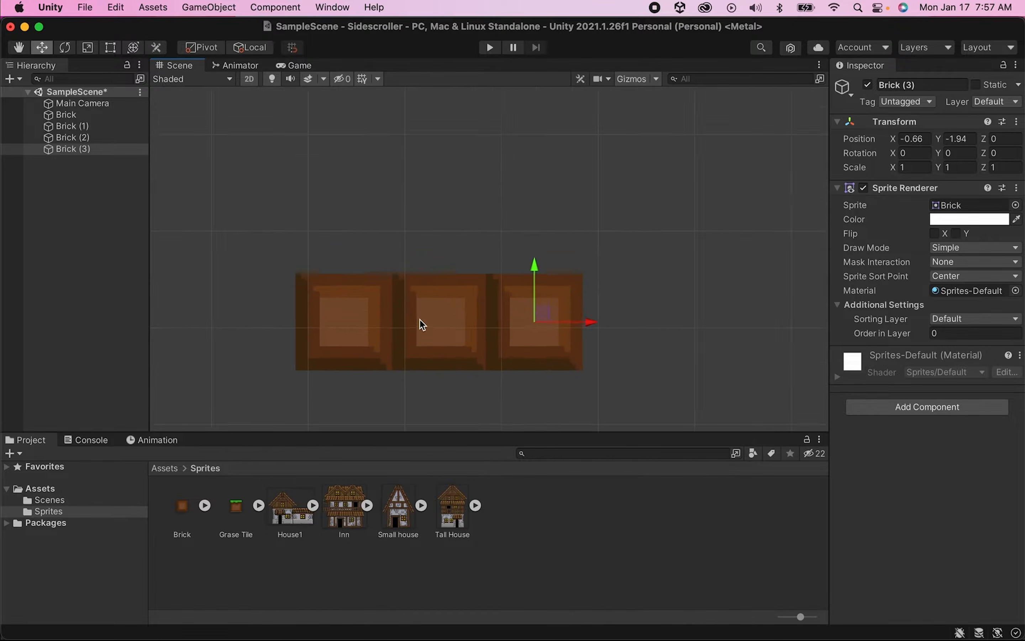
pyautogui.scroll(3, 419, 319)
pyautogui.click(251, 314)
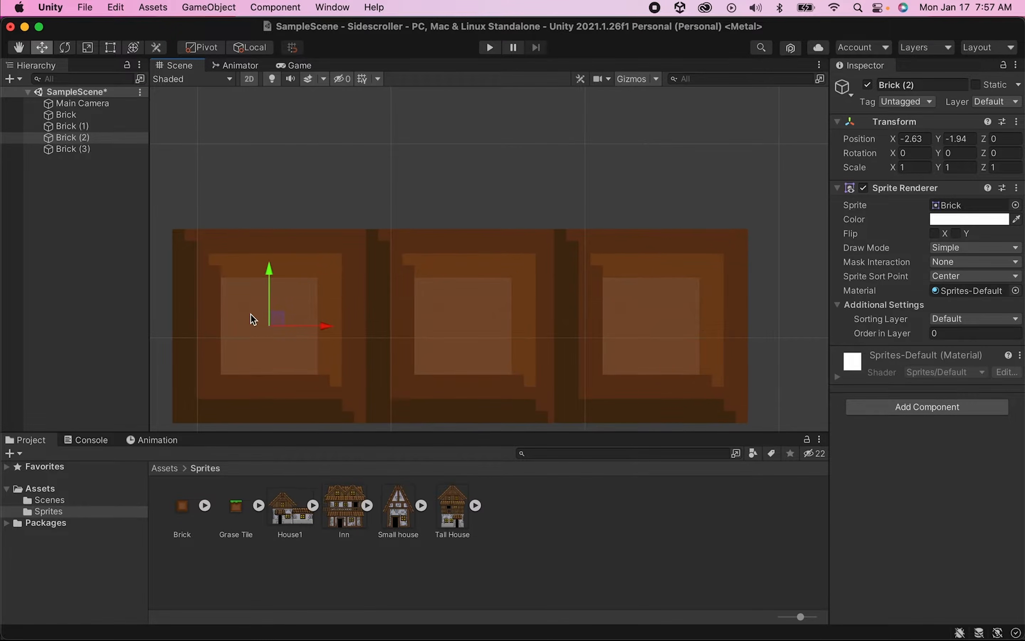
pyautogui.moveTo(295, 323); pyautogui.dragTo(376, 323)
pyautogui.click(286, 324)
pyautogui.moveTo(302, 327); pyautogui.dragTo(776, 298)
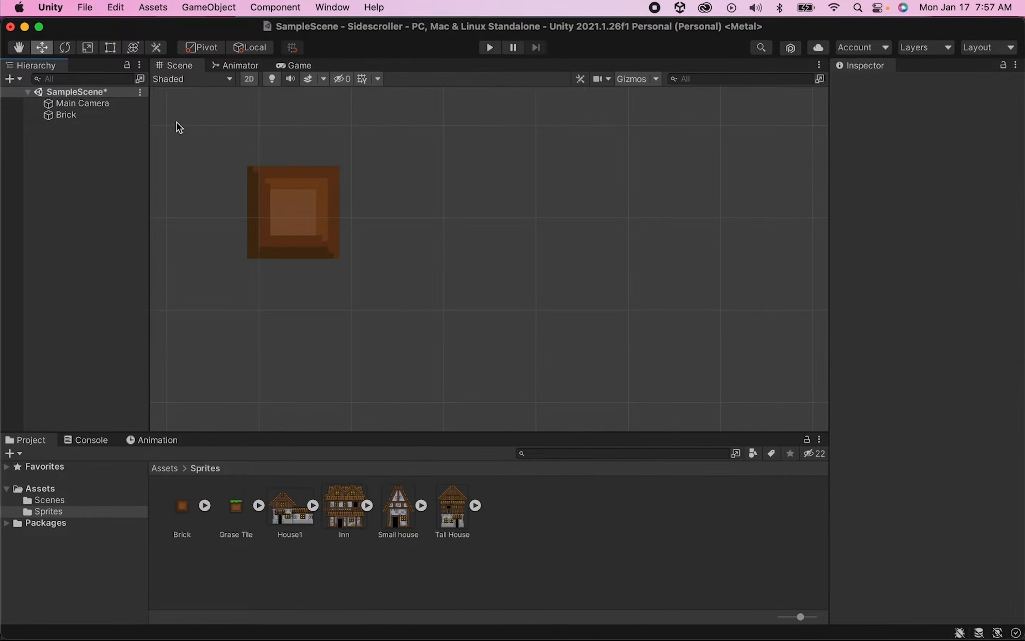
# - Select the Brick object and set its Draw Mode to Tiled
pyautogui.scroll(-5, 170, 128)
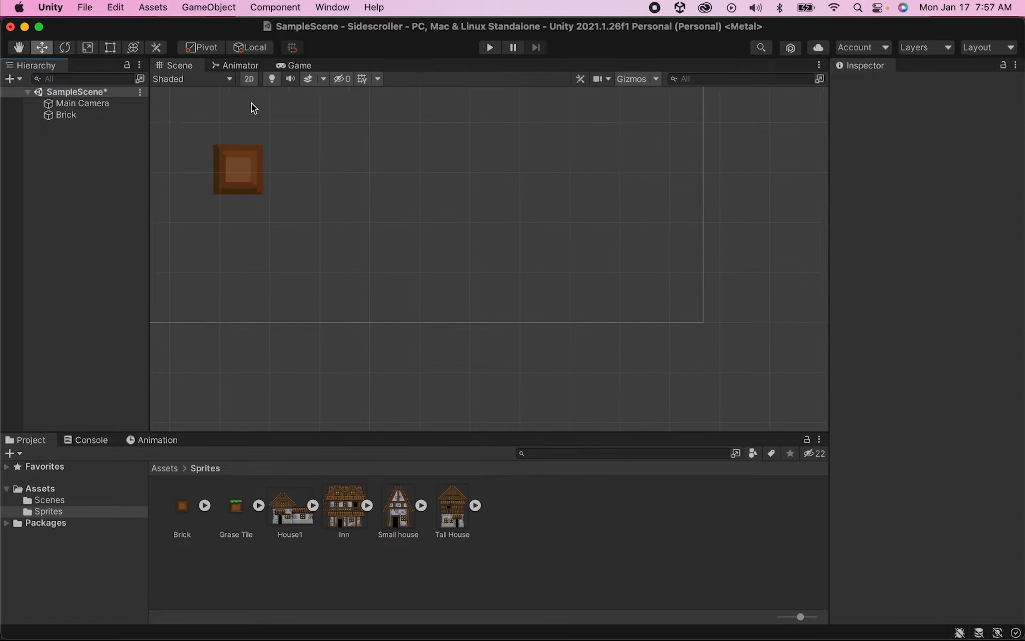
pyautogui.moveTo(251, 105); pyautogui.dragTo(379, 220, button='middle')
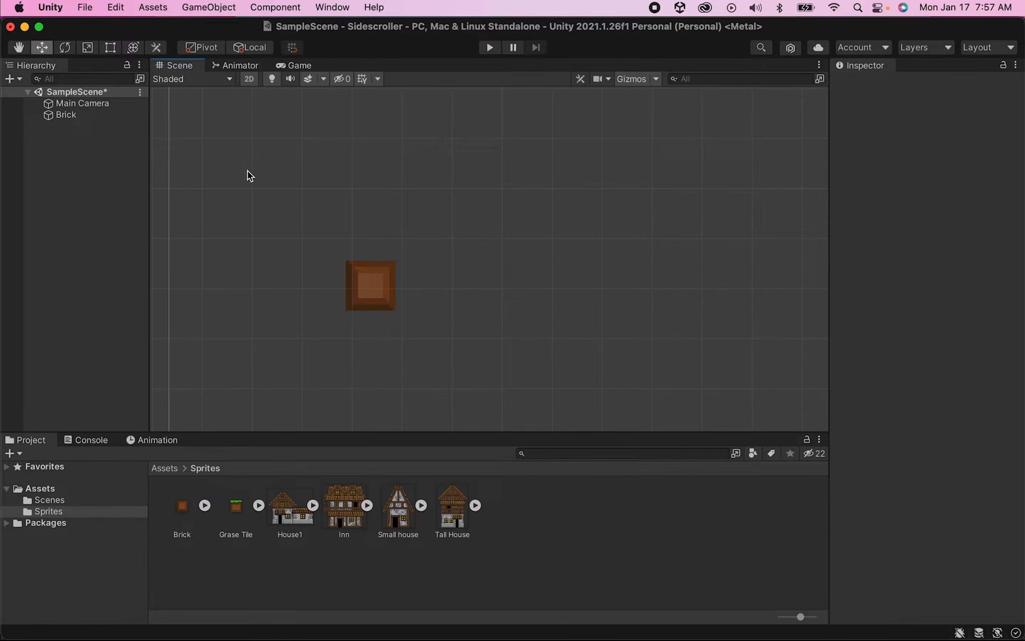
pyautogui.click(89, 115)
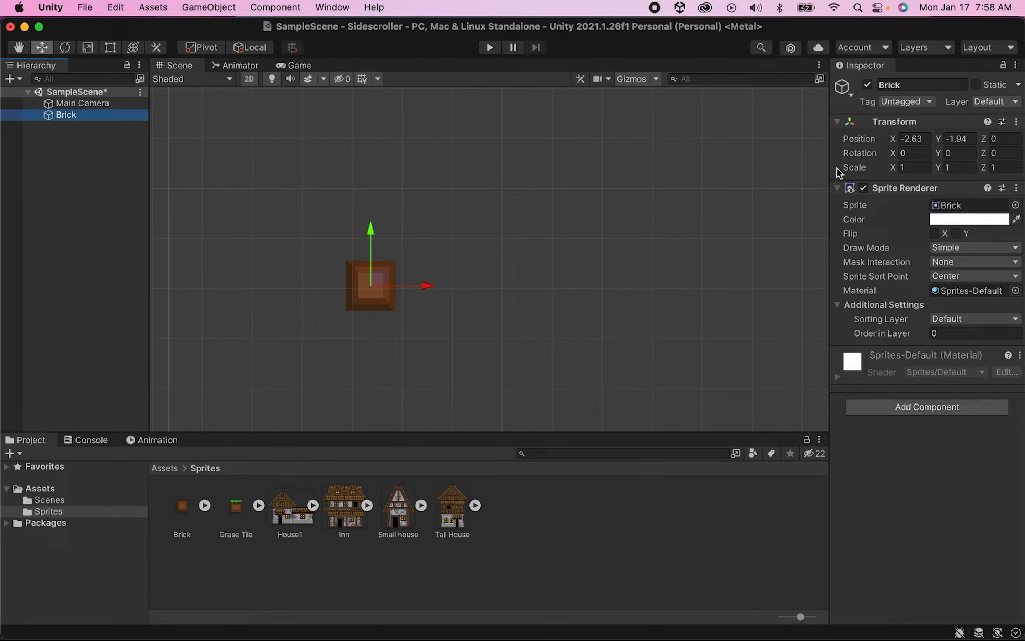
pyautogui.click(977, 247)
pyautogui.click(968, 279)
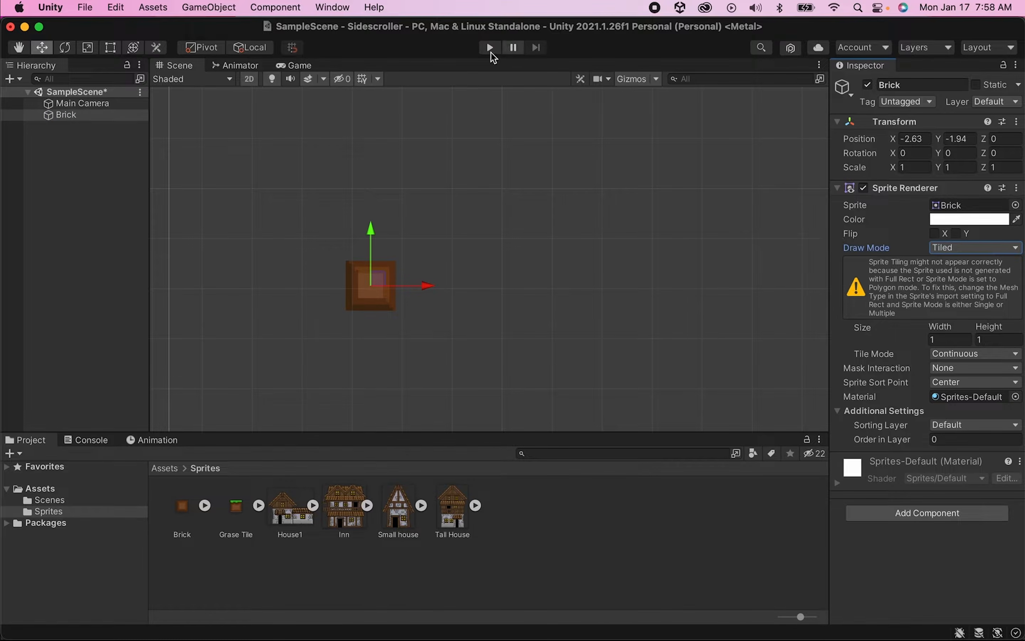
# - Resize the brick with the Rect tool to tile about 6 units wide and 2 units high
pyautogui.press('t')
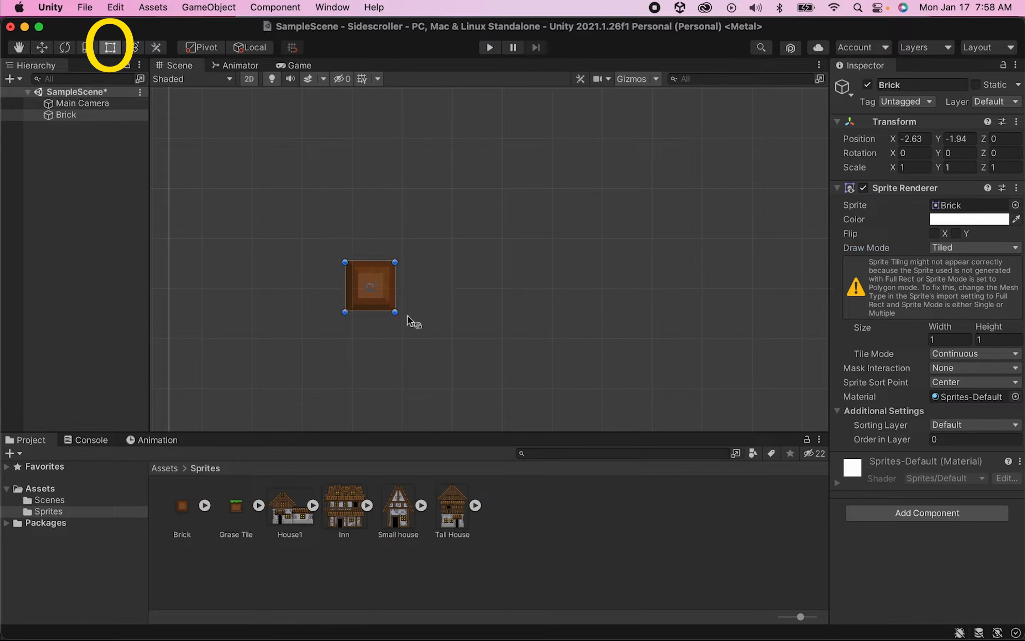
pyautogui.moveTo(395, 312); pyautogui.dragTo(634, 362)
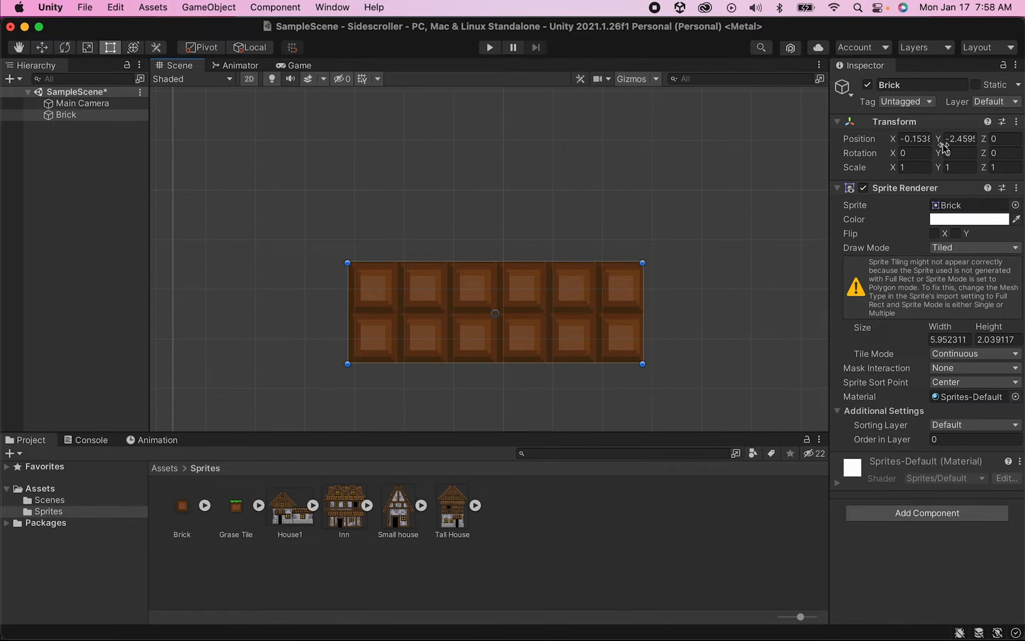
# - Collapse the Transform and Sprite Renderer components and add a Box Collider 2D component to the Brick
pyautogui.click(840, 122)
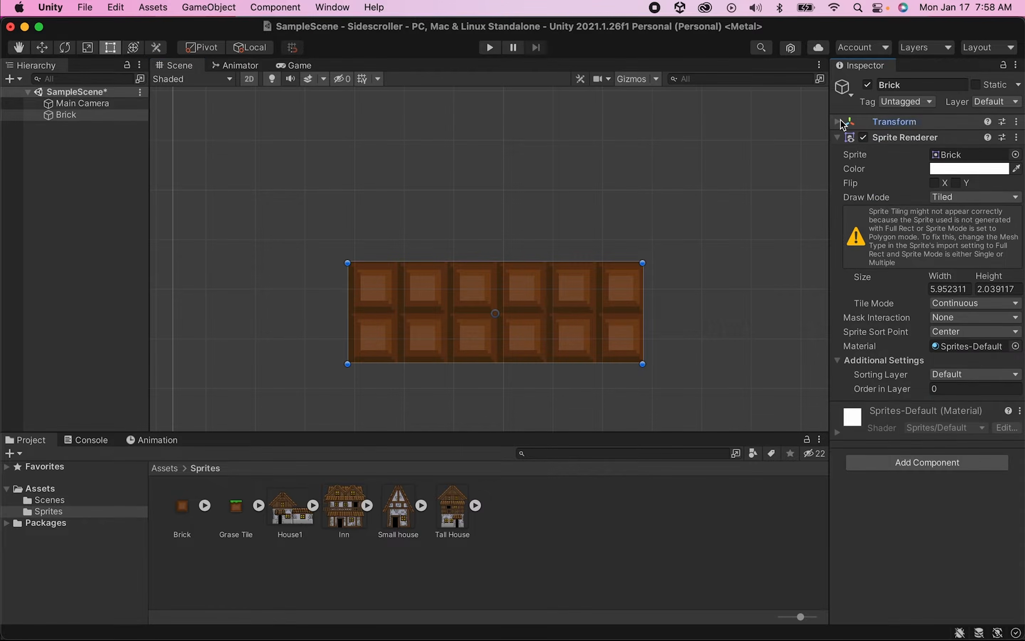
pyautogui.click(839, 138)
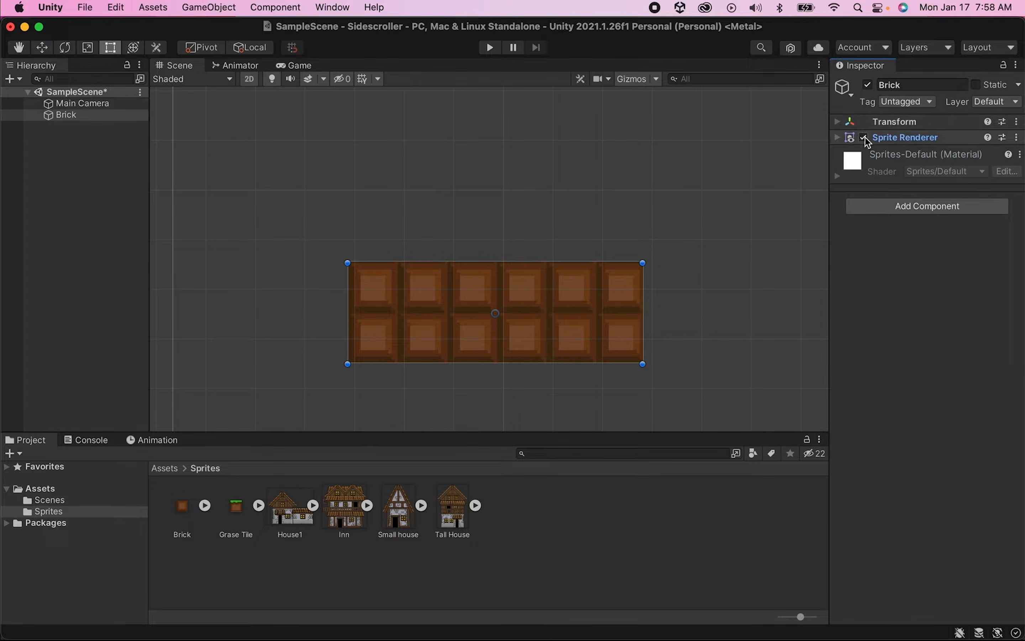
pyautogui.click(911, 203)
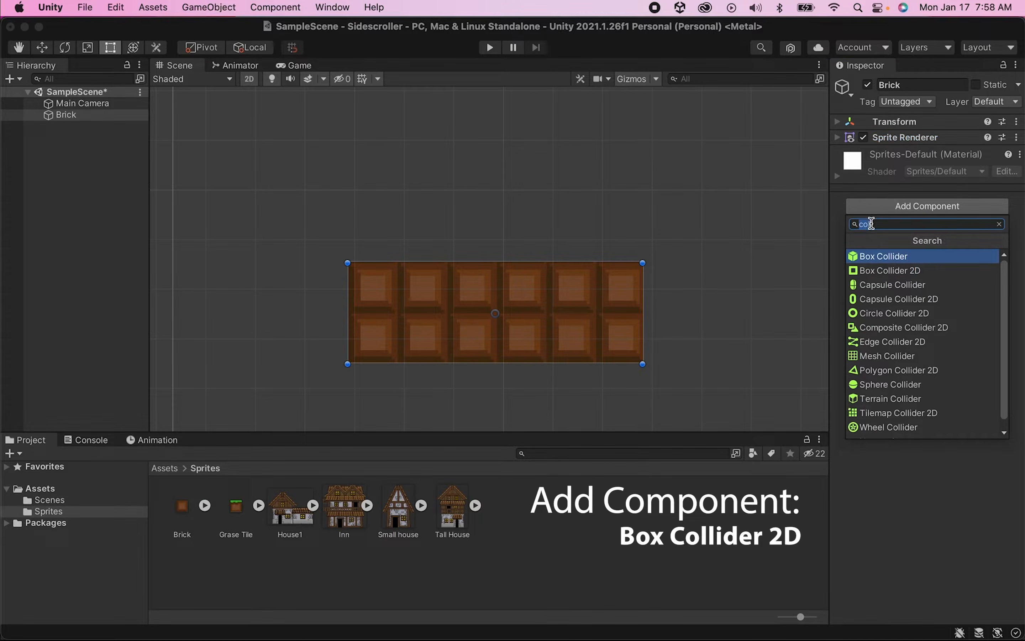
pyautogui.write('vol')
pyautogui.press('BackSpace')
pyautogui.press('BackSpace')
pyautogui.press('BackSpace')
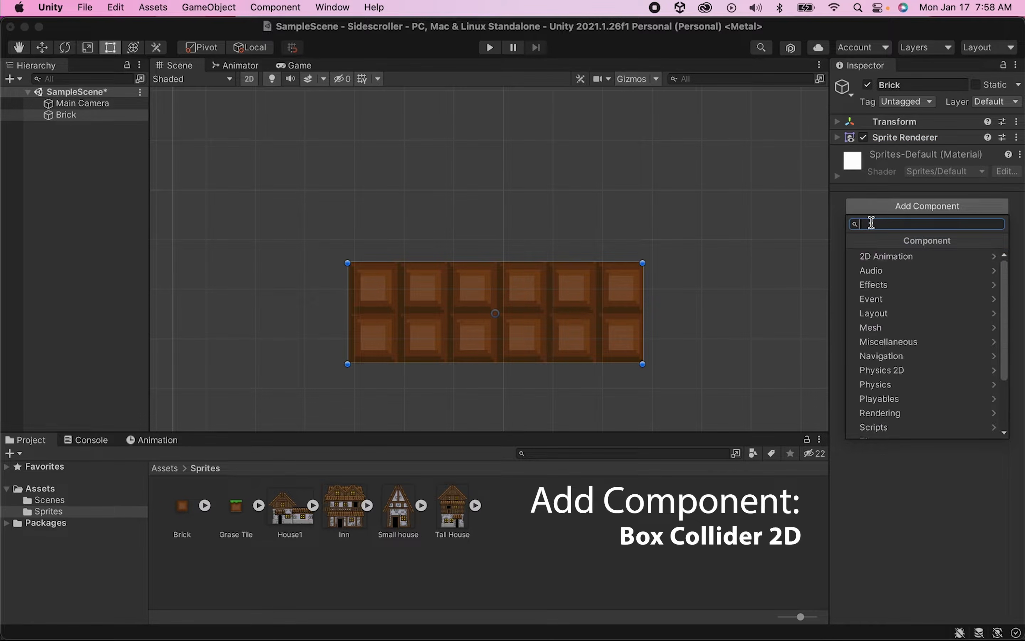
pyautogui.write('coll')
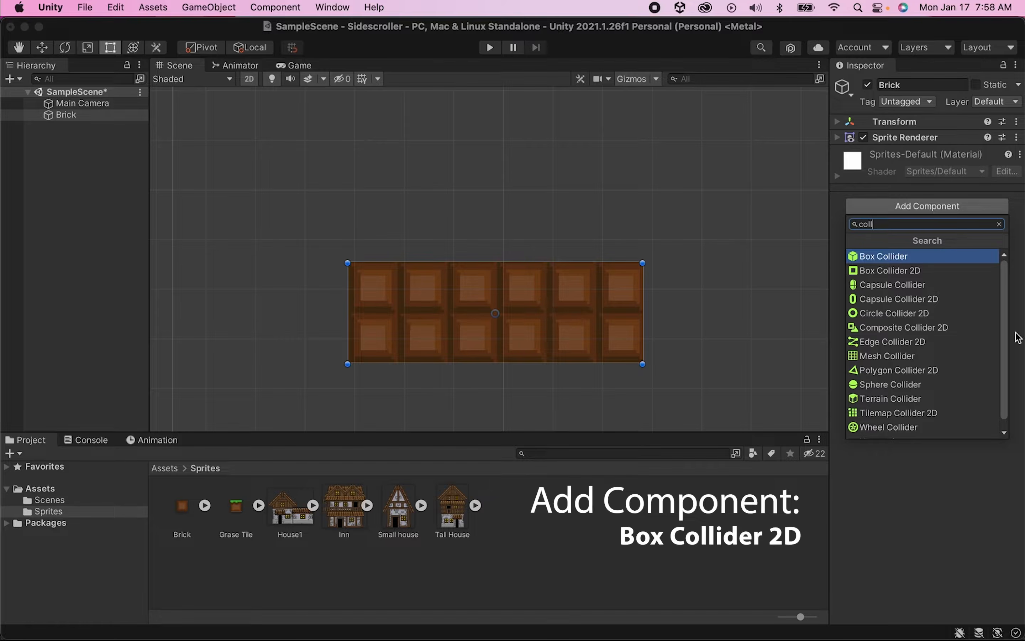
pyautogui.click(887, 274)
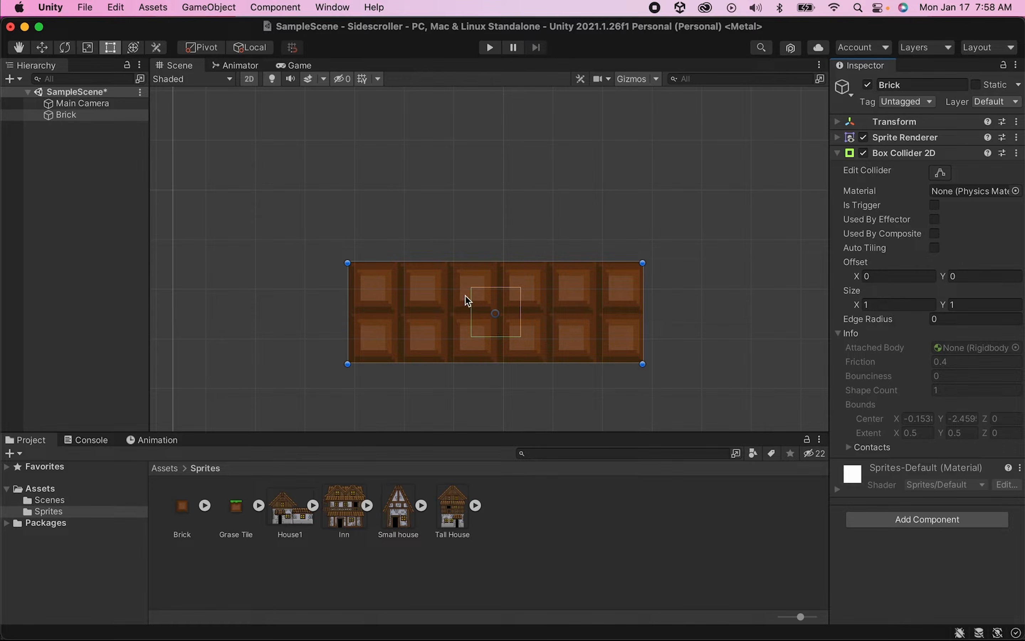
# - Edit the Brick's Box Collider 2D so it covers the whole tiled brick, about 6 by 2 units
pyautogui.click(941, 173)
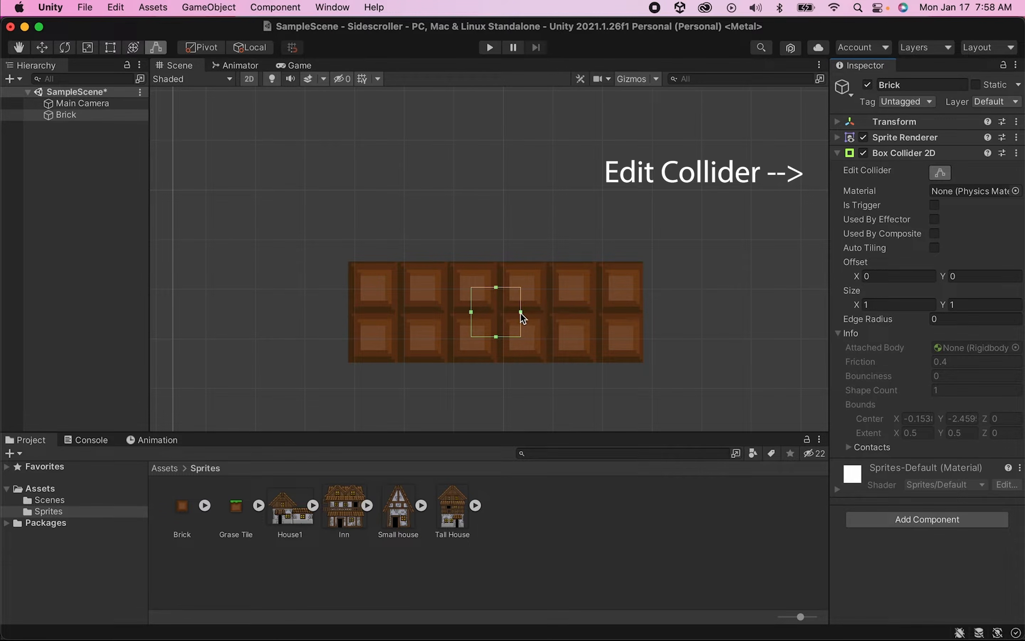
pyautogui.moveTo(521, 313); pyautogui.dragTo(640, 347)
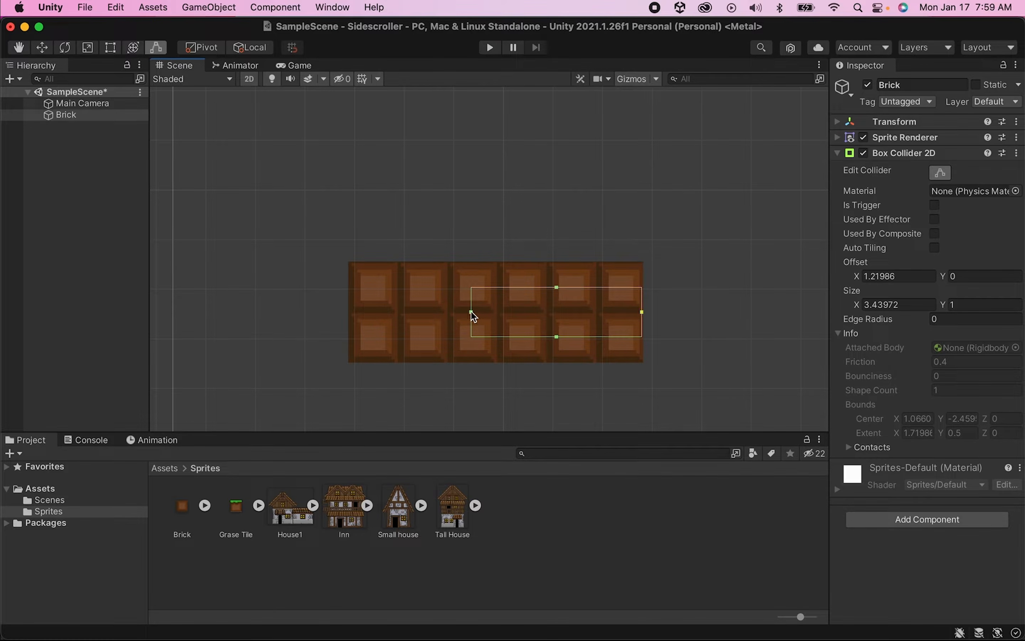
pyautogui.moveTo(471, 311); pyautogui.dragTo(350, 321)
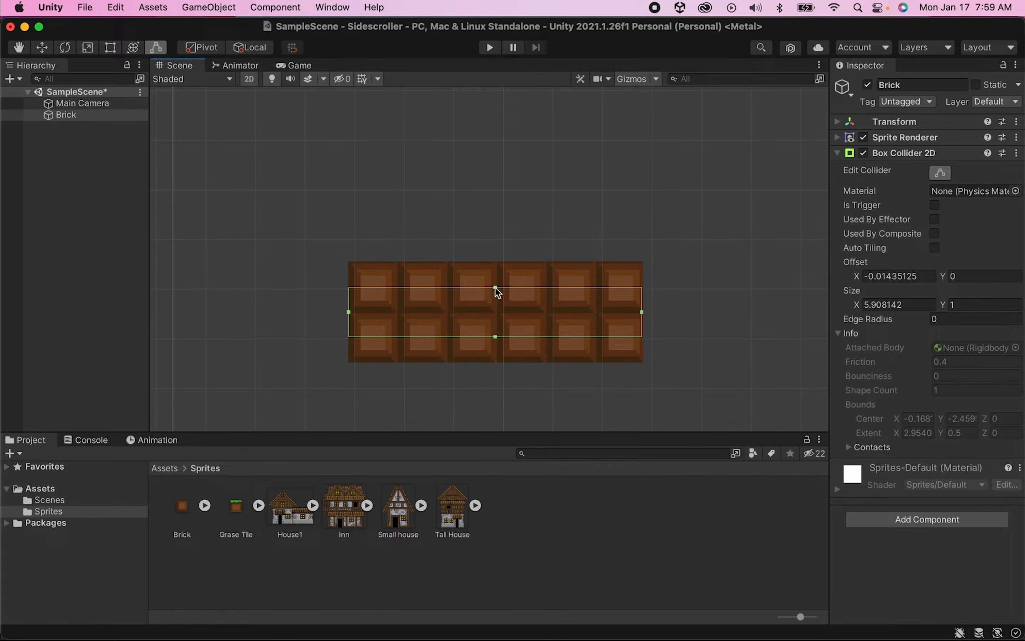
pyautogui.moveTo(496, 288); pyautogui.dragTo(497, 263)
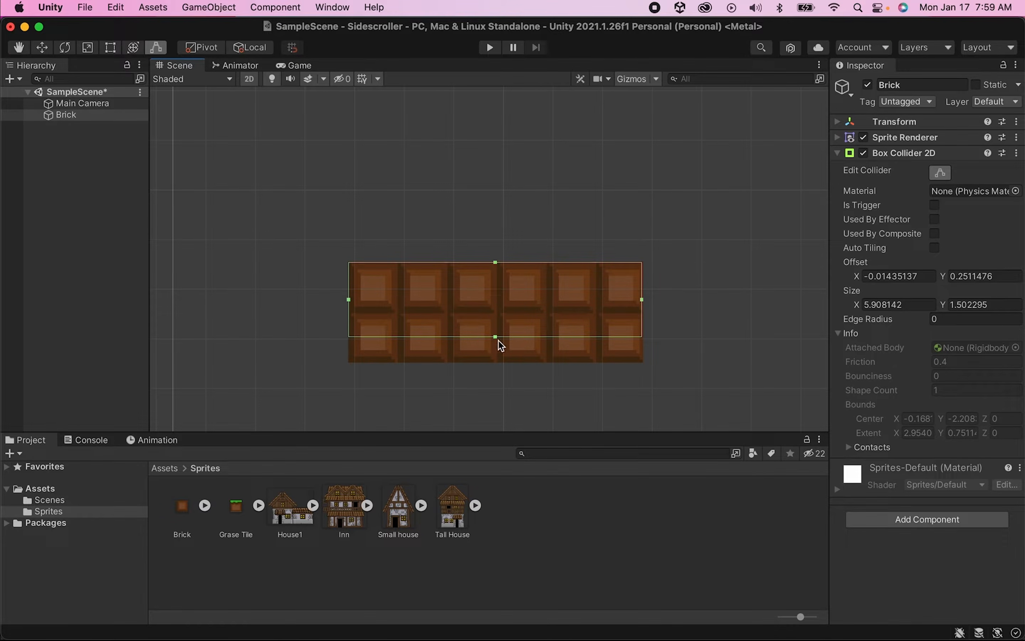
pyautogui.moveTo(497, 337); pyautogui.dragTo(495, 357)
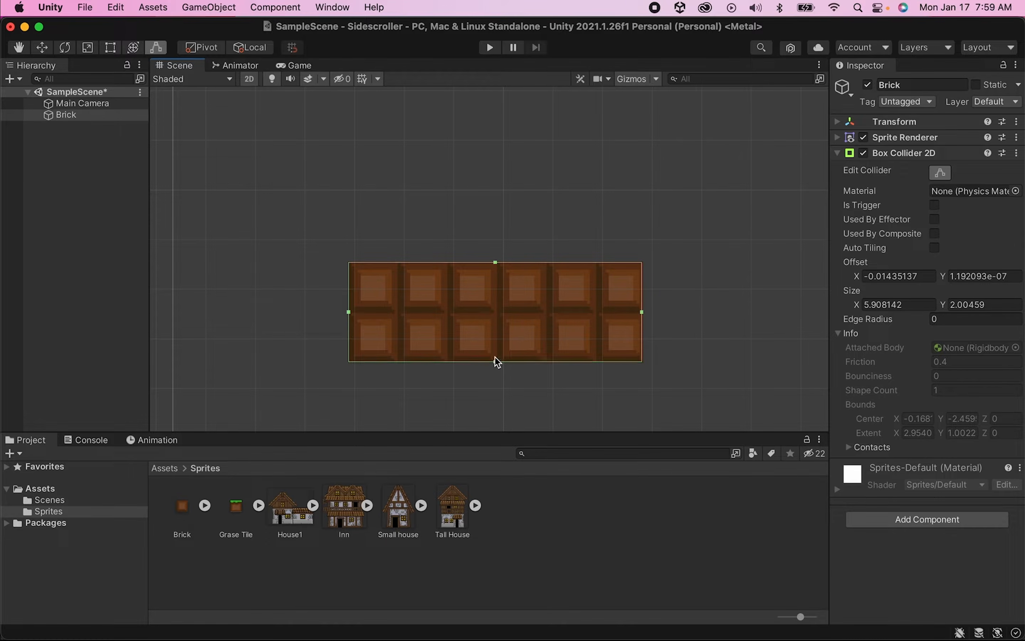
# - Duplicate the Brick and move the copy down and to the left of the original
pyautogui.scroll(-4, 468, 301)
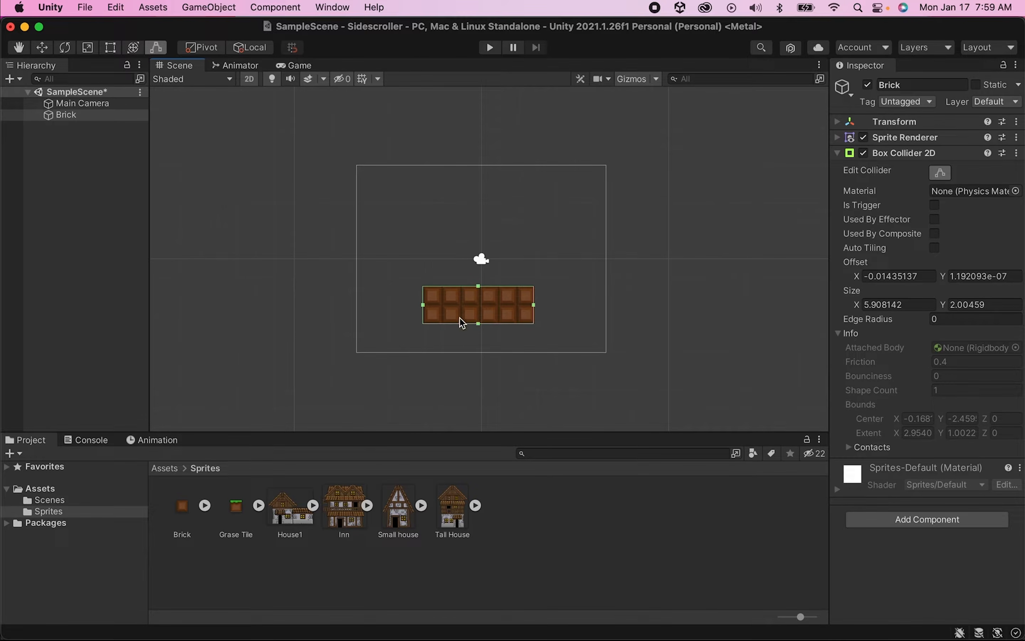
pyautogui.scroll(2, 451, 363)
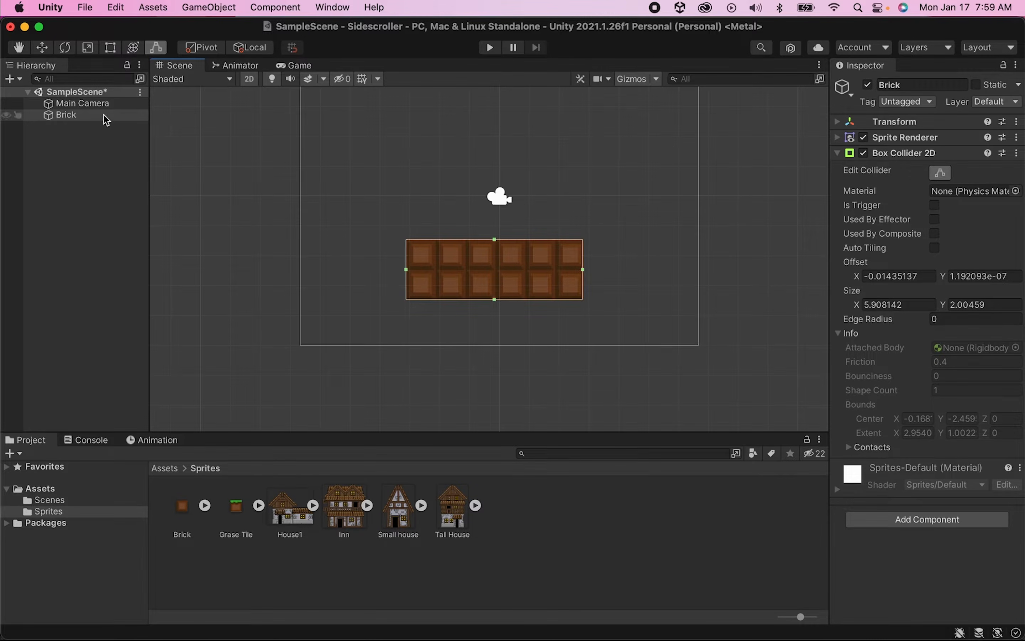
pyautogui.click(91, 118)
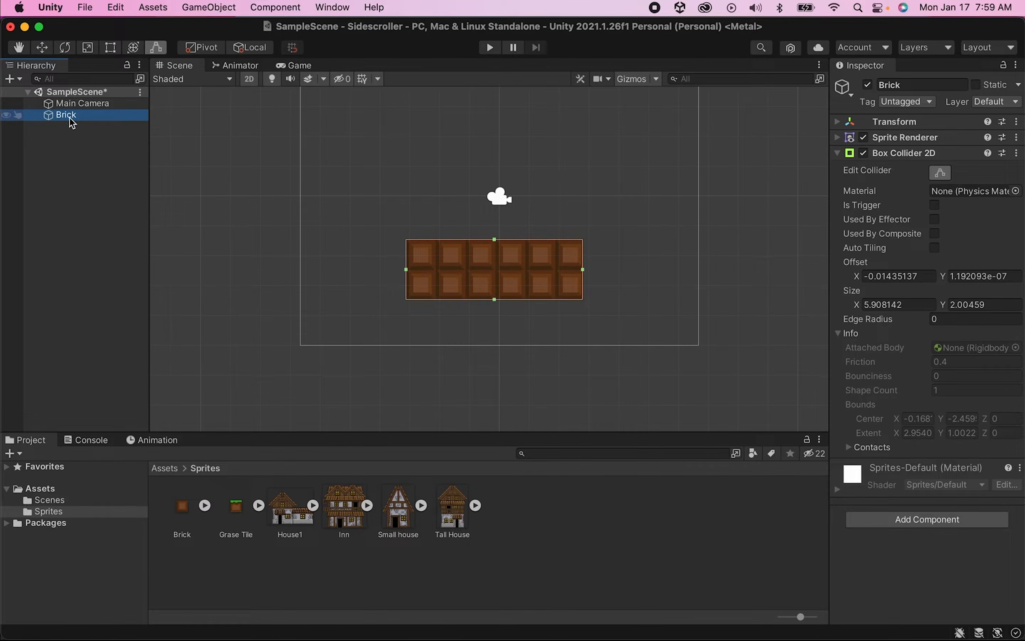
pyautogui.press('super+d')
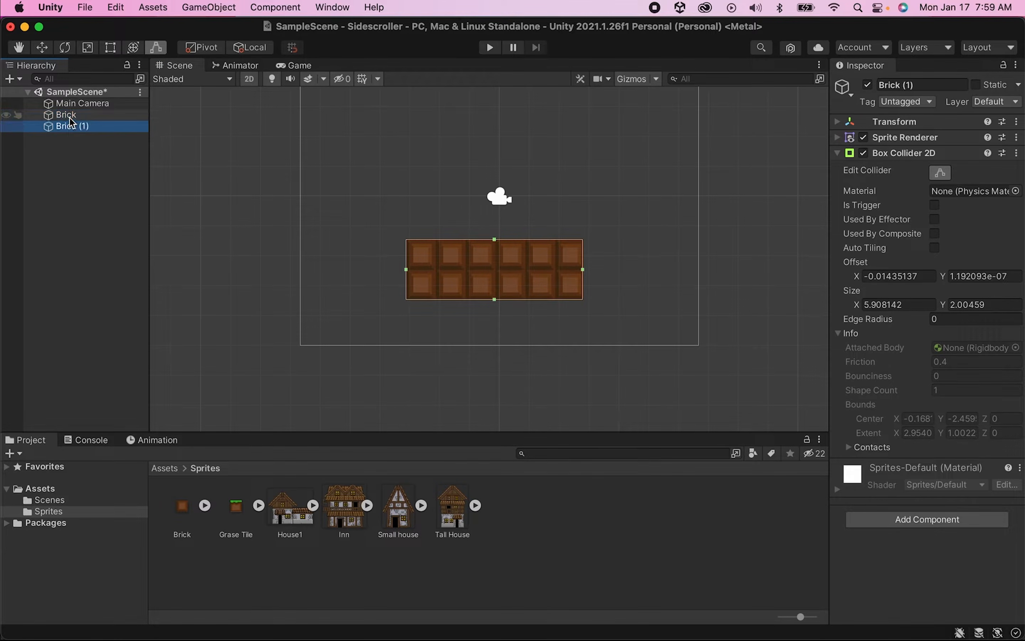
pyautogui.click(46, 52)
pyautogui.moveTo(506, 267); pyautogui.dragTo(299, 307)
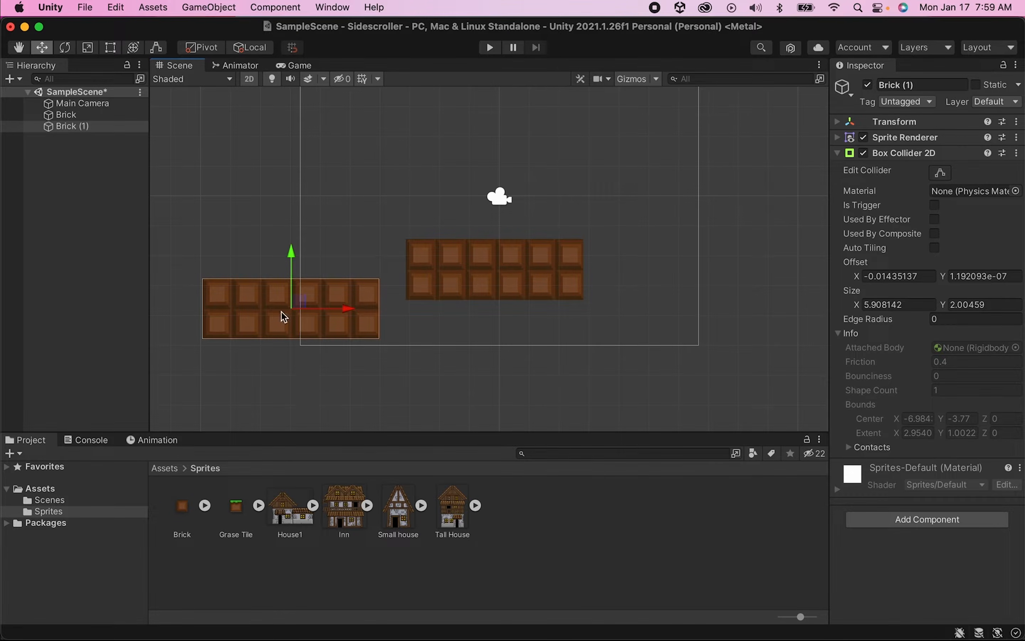
# - Shrink the copy to about 5 units wide and 1 unit high with the Rect tool and fit its collider to it
pyautogui.click(110, 47)
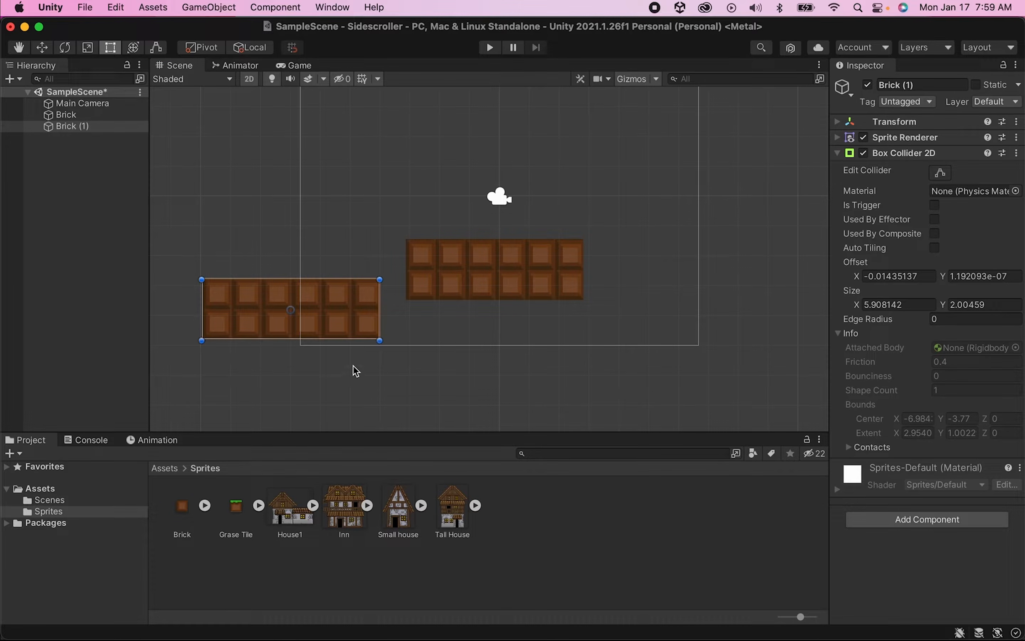
pyautogui.moveTo(377, 341); pyautogui.dragTo(354, 309)
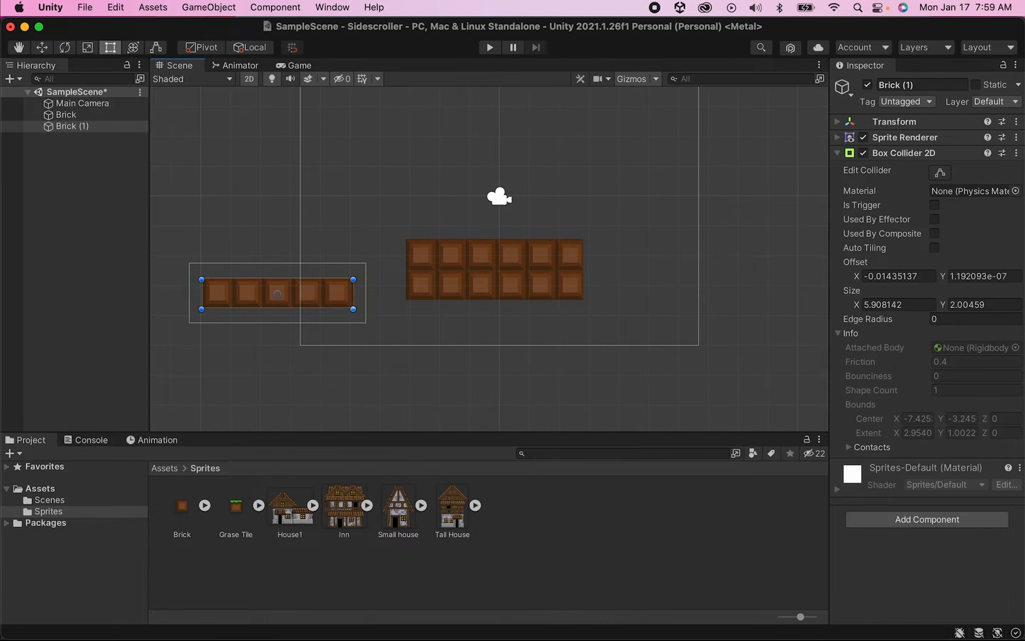
pyautogui.moveTo(354, 301); pyautogui.dragTo(354, 301)
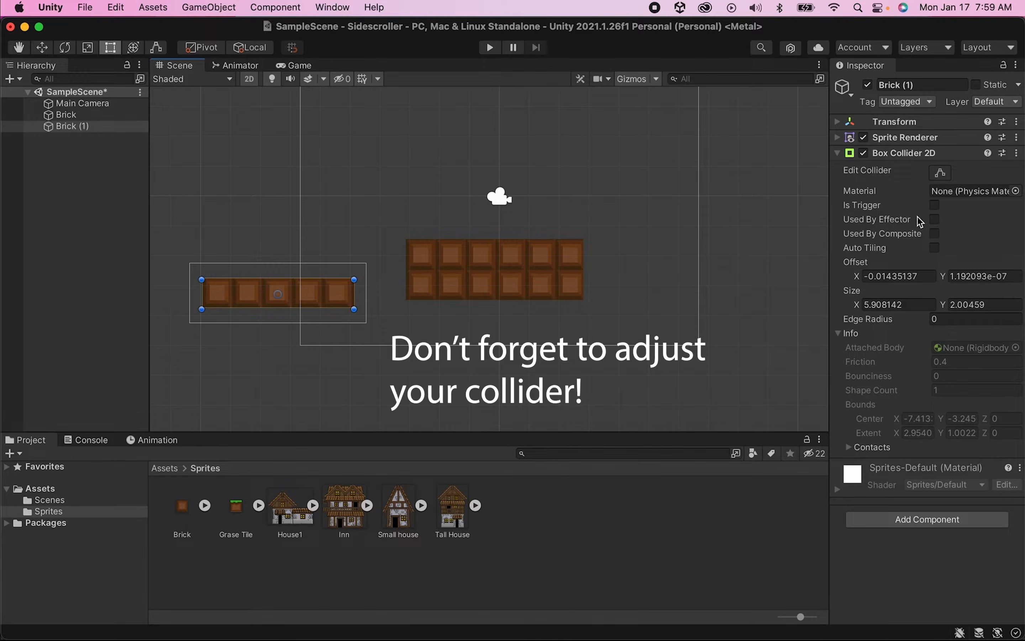
pyautogui.click(940, 172)
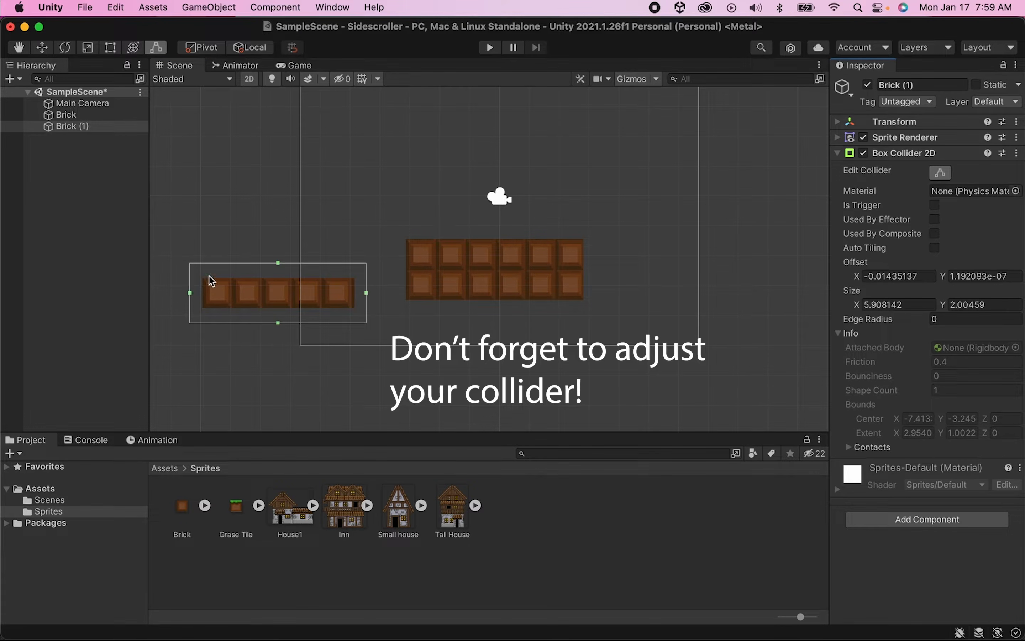
pyautogui.moveTo(278, 263); pyautogui.dragTo(279, 268)
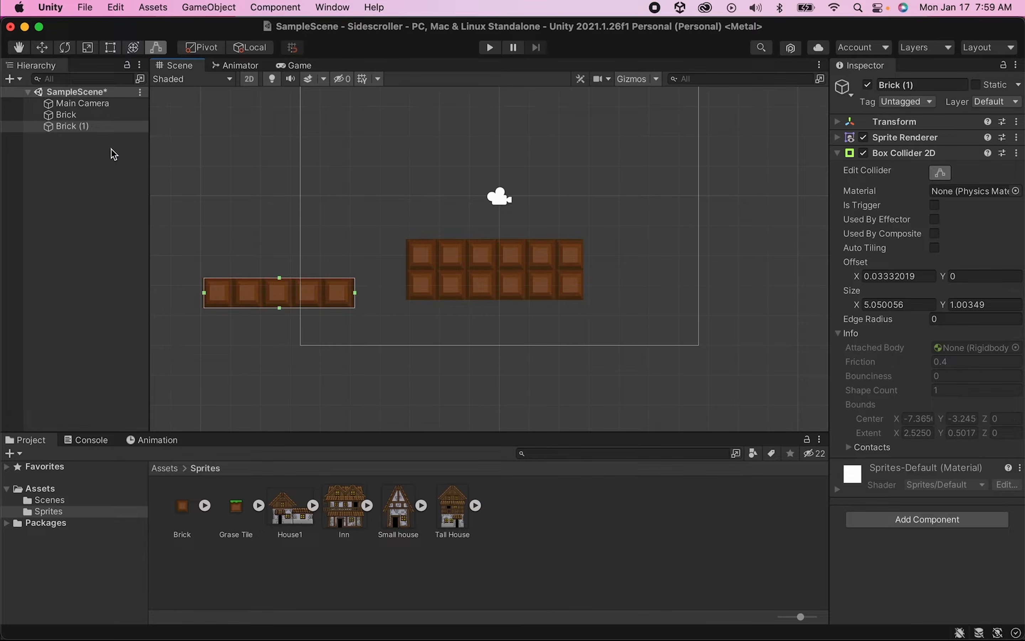
# - Duplicate Brick (1) and move the new copy up to the right of the central platform
pyautogui.click(103, 129)
pyautogui.press('super+d')
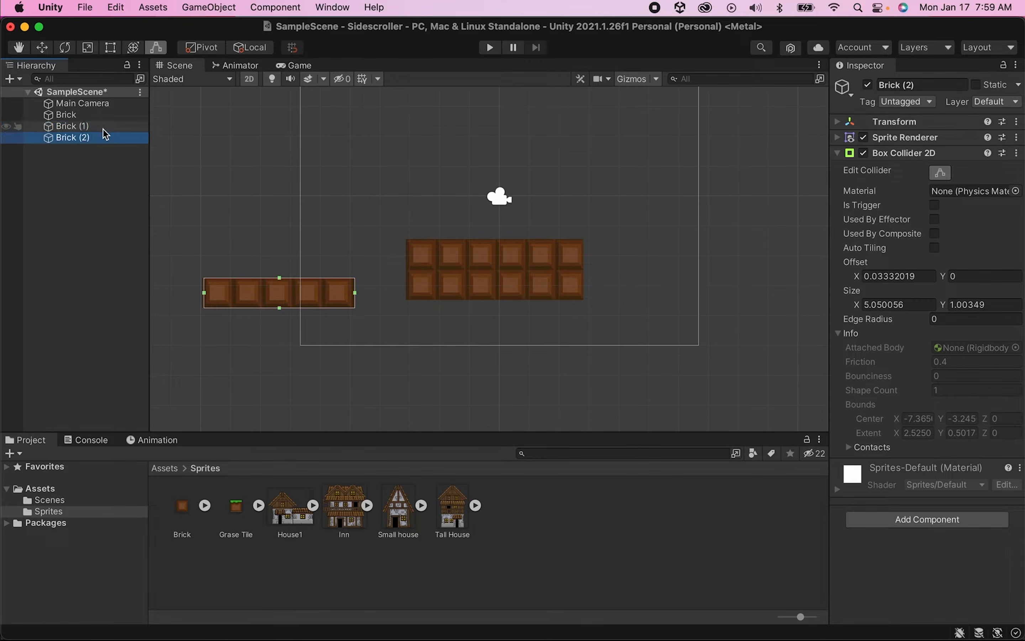
pyautogui.click(42, 47)
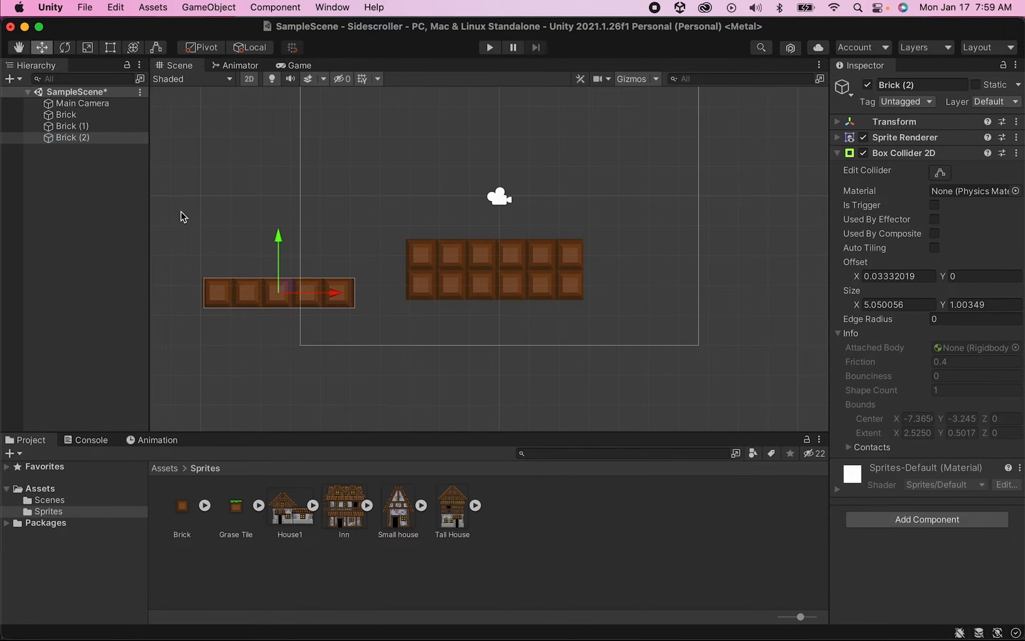
pyautogui.moveTo(286, 293); pyautogui.dragTo(722, 235)
pyautogui.scroll(-5, 526, 206)
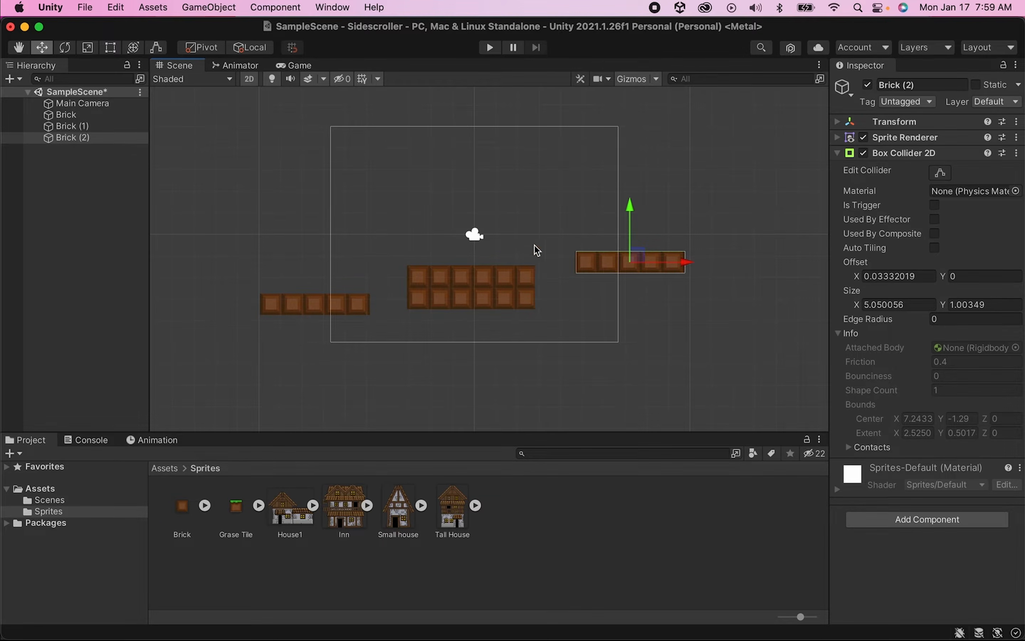
pyautogui.scroll(1, 534, 246)
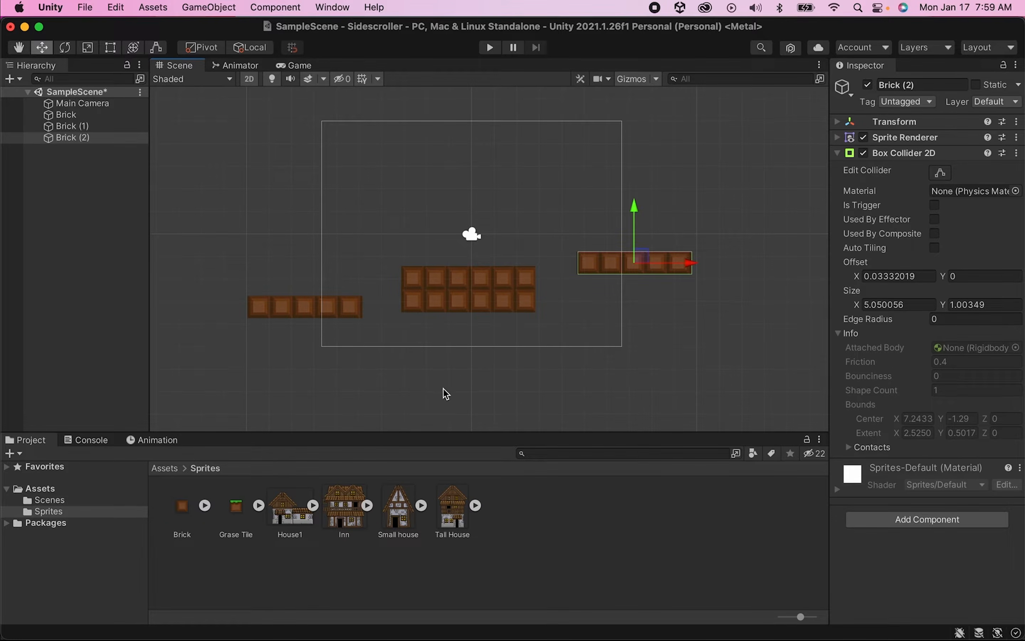
# - Place tiled Grase Tile strips on top of the three brick platforms, widening the middle strip to the platform's width
pyautogui.click(236, 507)
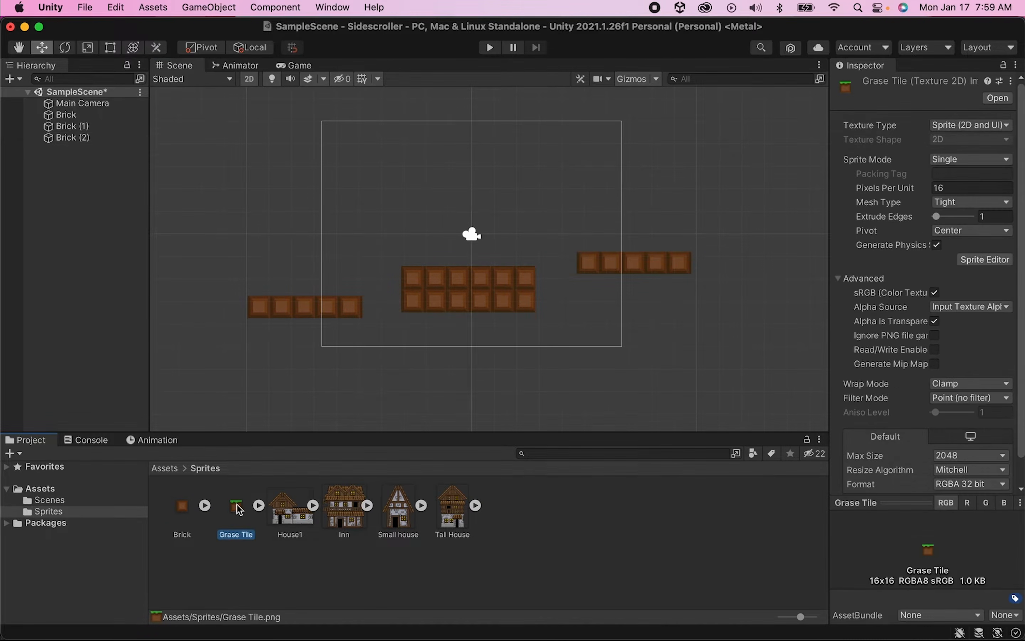
pyautogui.moveTo(240, 512); pyautogui.dragTo(87, 278)
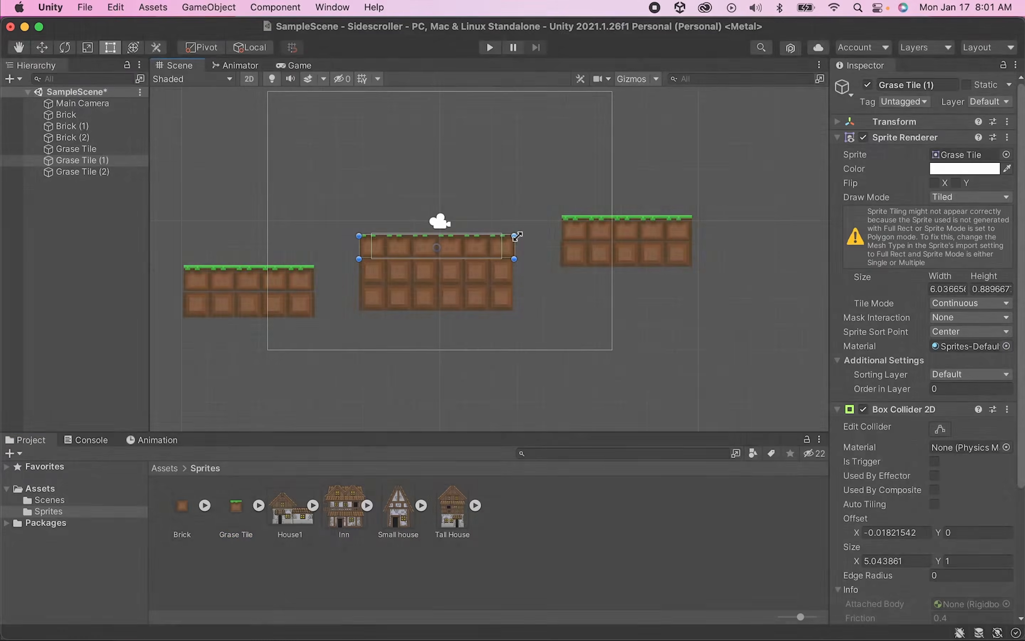
pyautogui.moveTo(508, 236); pyautogui.dragTo(514, 236)
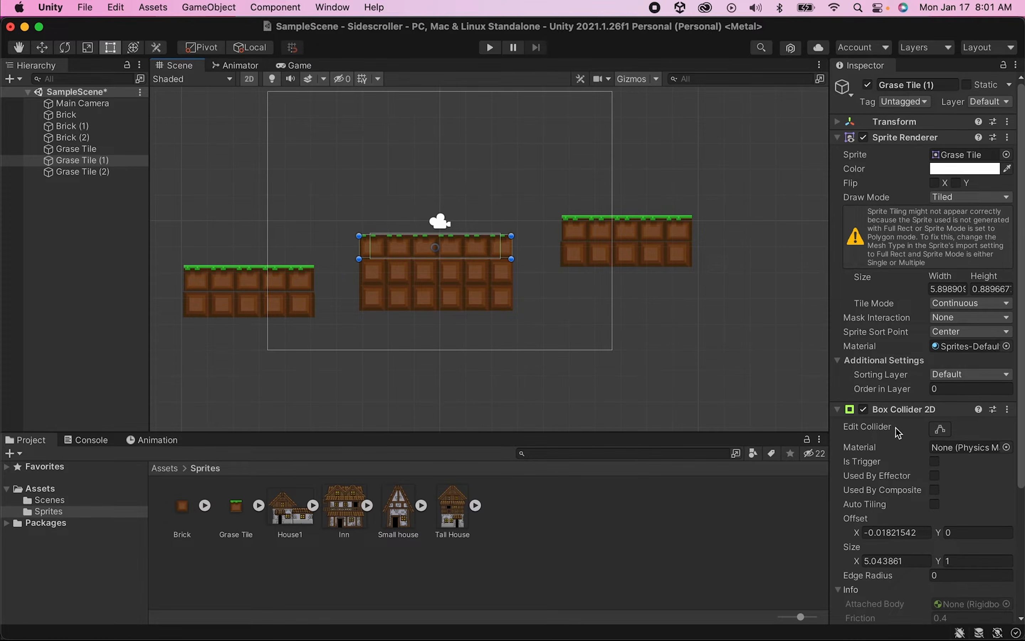
# - Stretch the middle grass tile's Box Collider 2D to span its full width, then deselect it
pyautogui.click(940, 428)
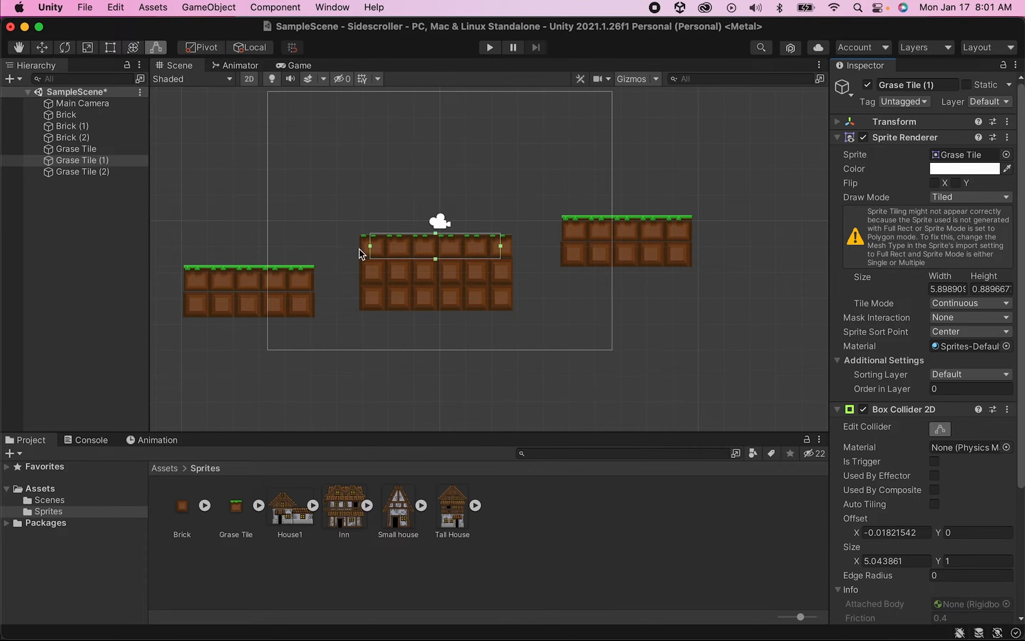
pyautogui.moveTo(373, 247); pyautogui.dragTo(359, 245)
pyautogui.moveTo(501, 247); pyautogui.dragTo(511, 249)
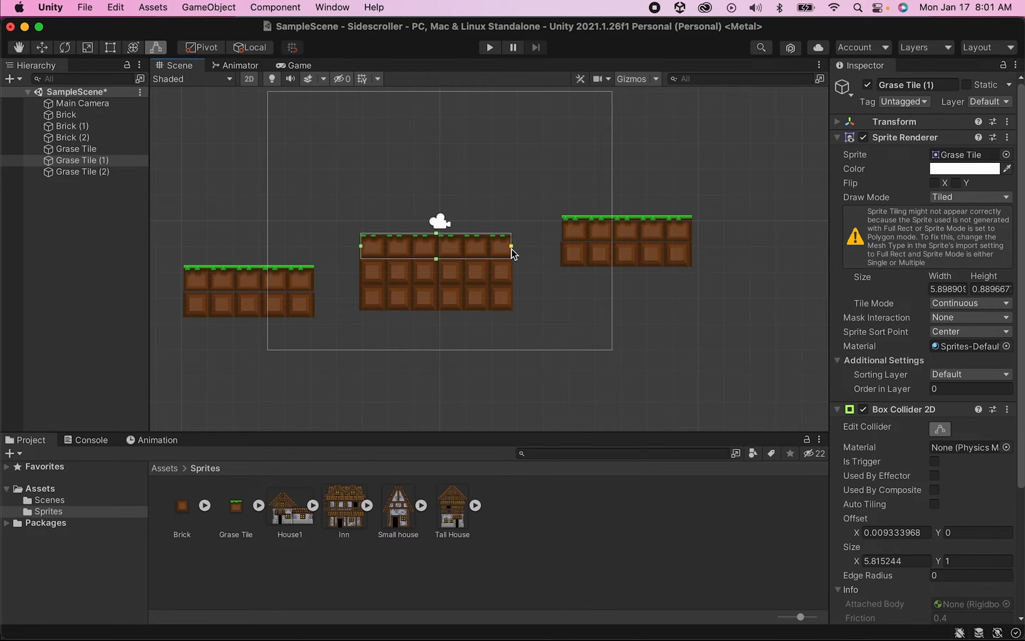
pyautogui.click(81, 239)
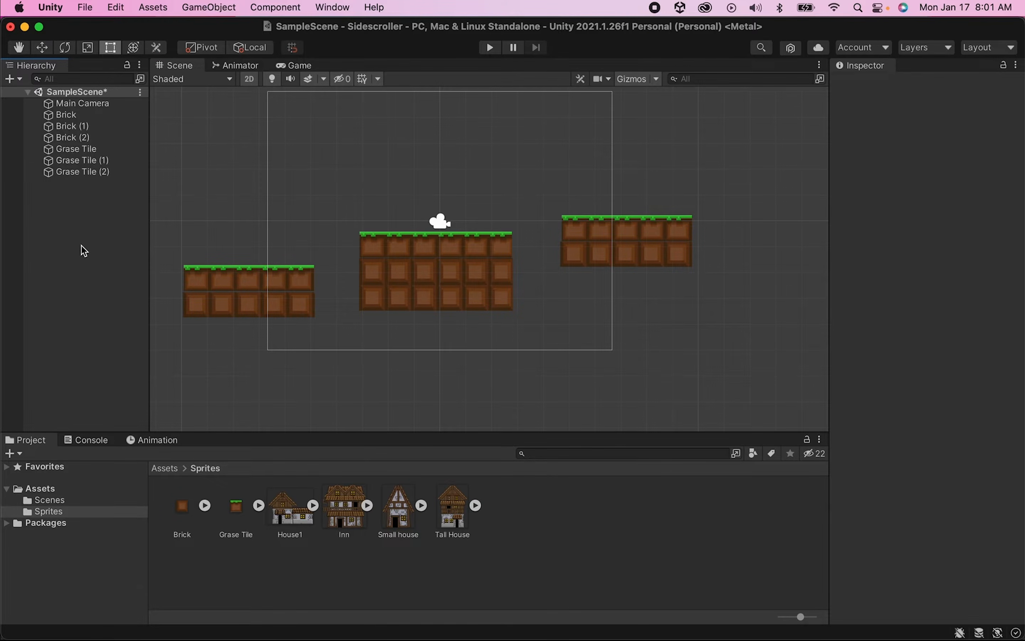
# - Add the Inn sprite from the Sprites folder to the scene
pyautogui.click(298, 523)
pyautogui.click(333, 518)
pyautogui.click(403, 518)
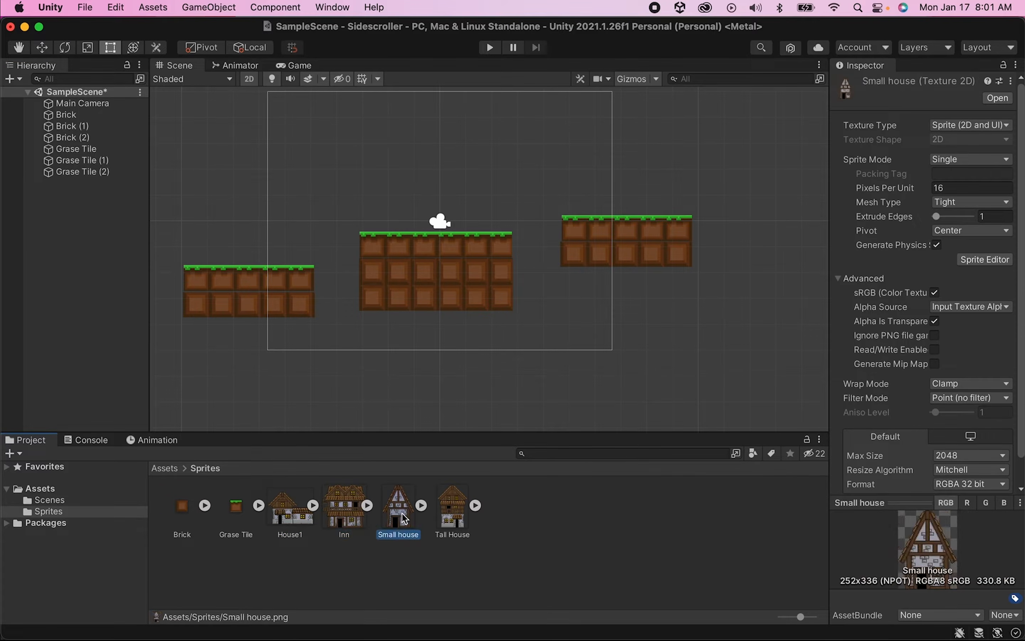
pyautogui.click(436, 514)
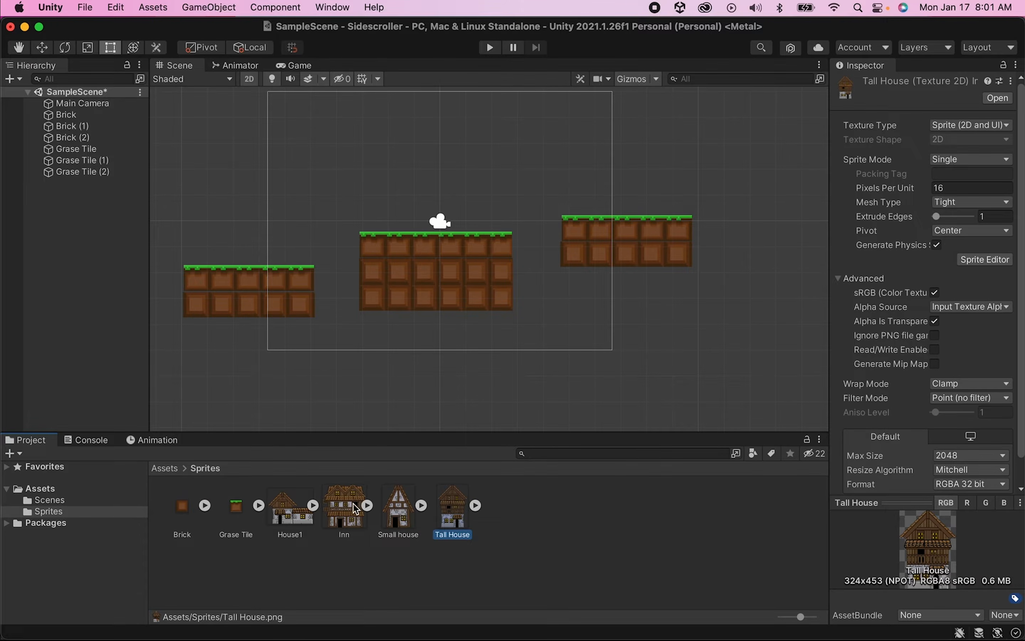
pyautogui.moveTo(356, 509); pyautogui.dragTo(68, 228)
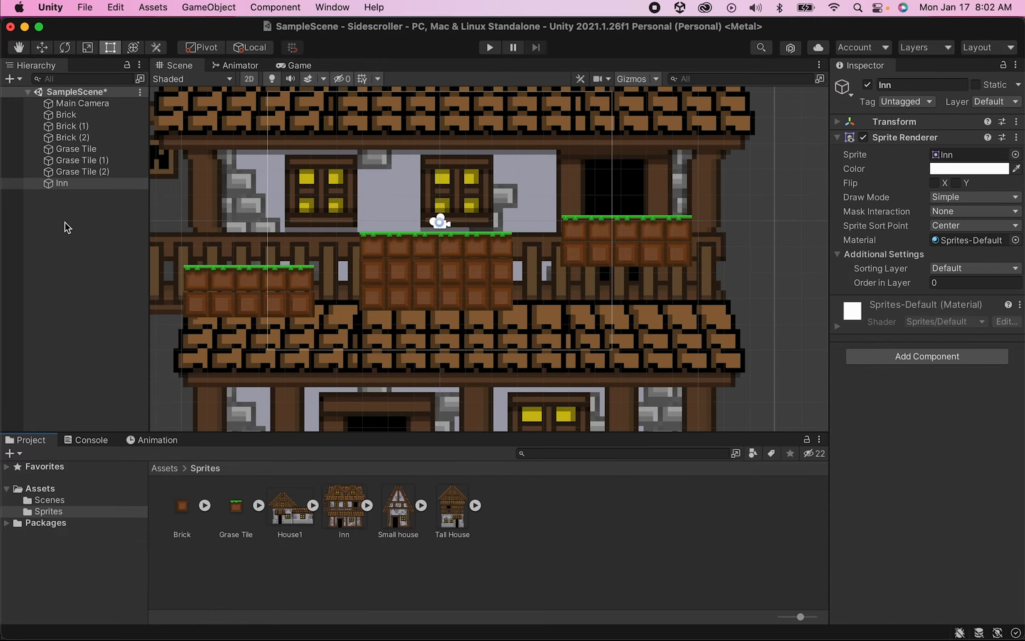
# - Set the Inn's Transform scale to 0.5 on X, Y and Z
pyautogui.scroll(-8, 281, 217)
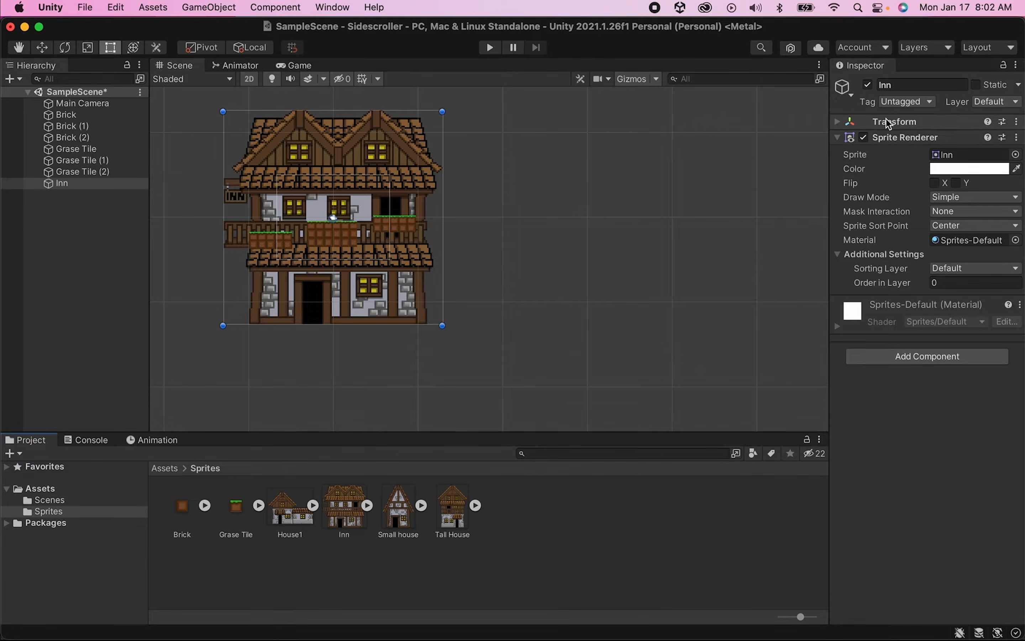
pyautogui.click(871, 122)
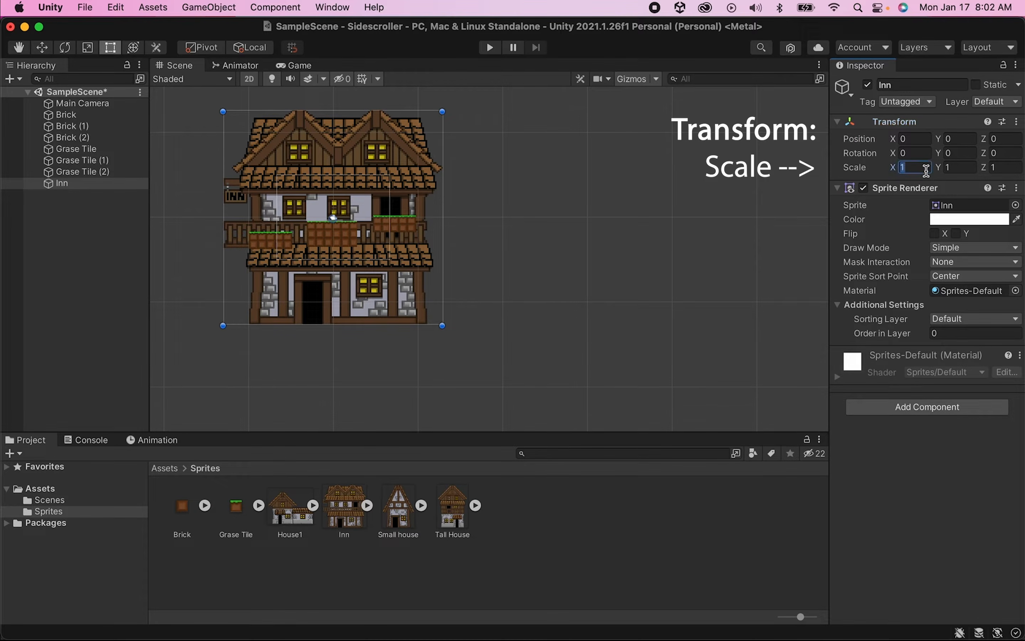
pyautogui.write('0.5')
pyautogui.press('Tab')
pyautogui.write('.5')
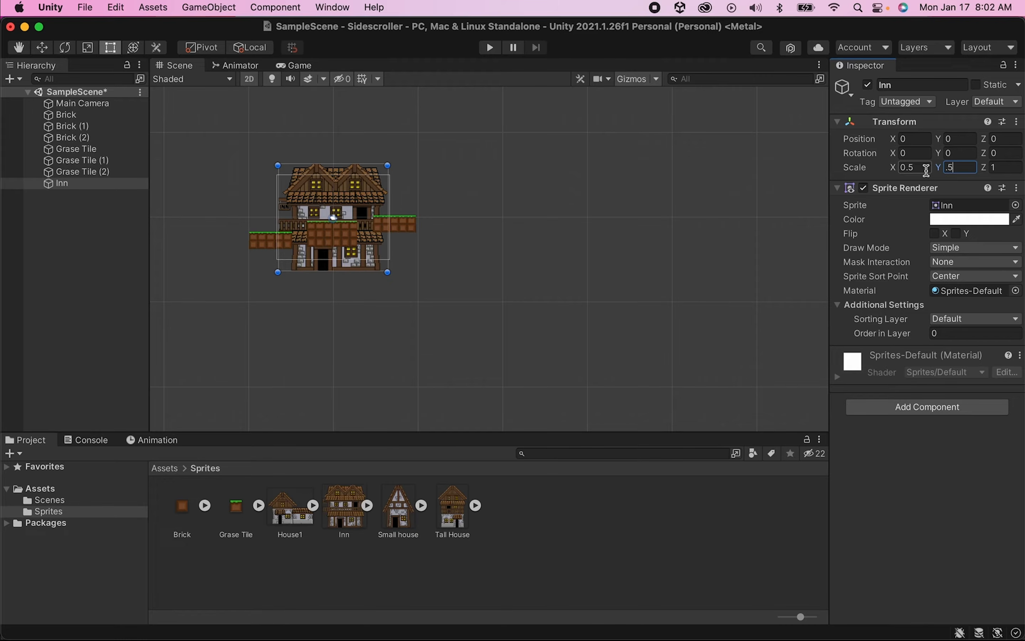
pyautogui.press('Tab')
pyautogui.write('.')
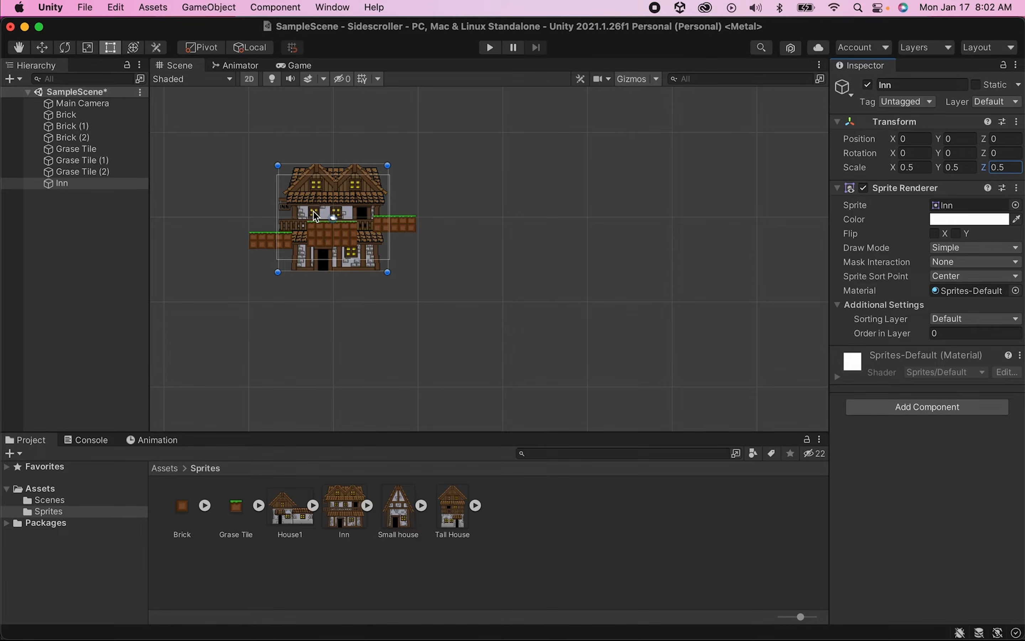
# - Set the Inn's Transform scale to 0.2 on X, Y and Z and switch to the Move tool
pyautogui.click(927, 169)
pyautogui.write('.2')
pyautogui.press('Tab')
pyautogui.write('.32')
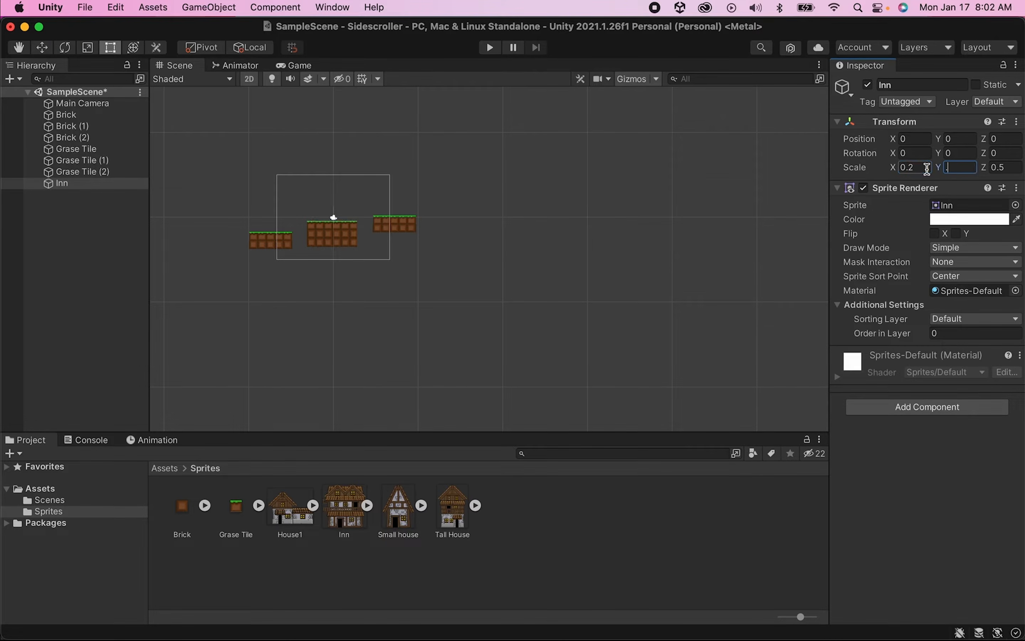
pyautogui.press('BackSpace')
pyautogui.press('BackSpace')
pyautogui.write('2')
pyautogui.press('Tab')
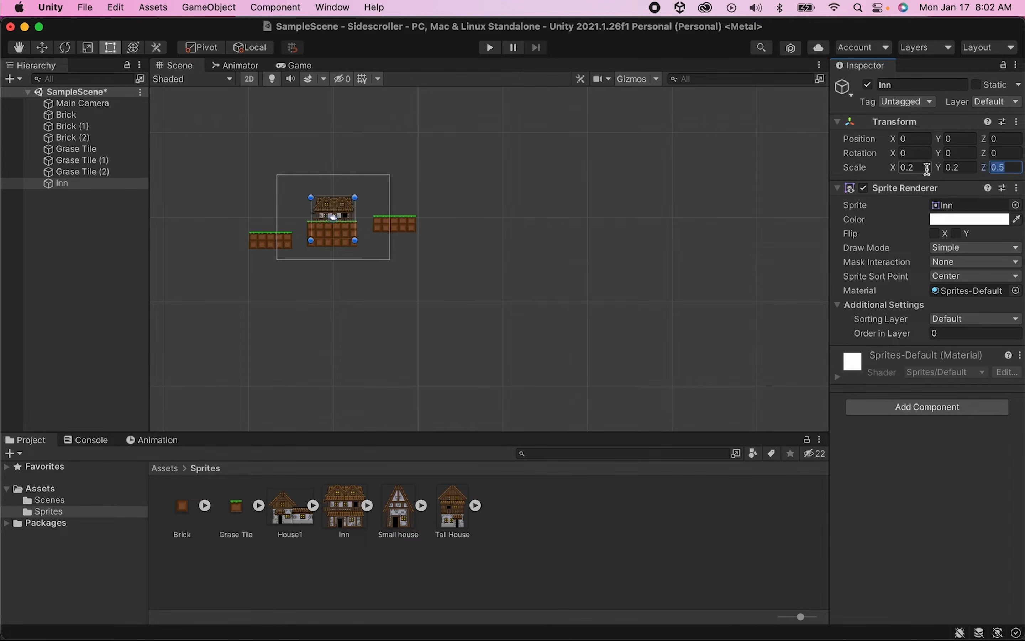
pyautogui.write('.2')
pyautogui.press('Return')
pyautogui.scroll(10, 296, 229)
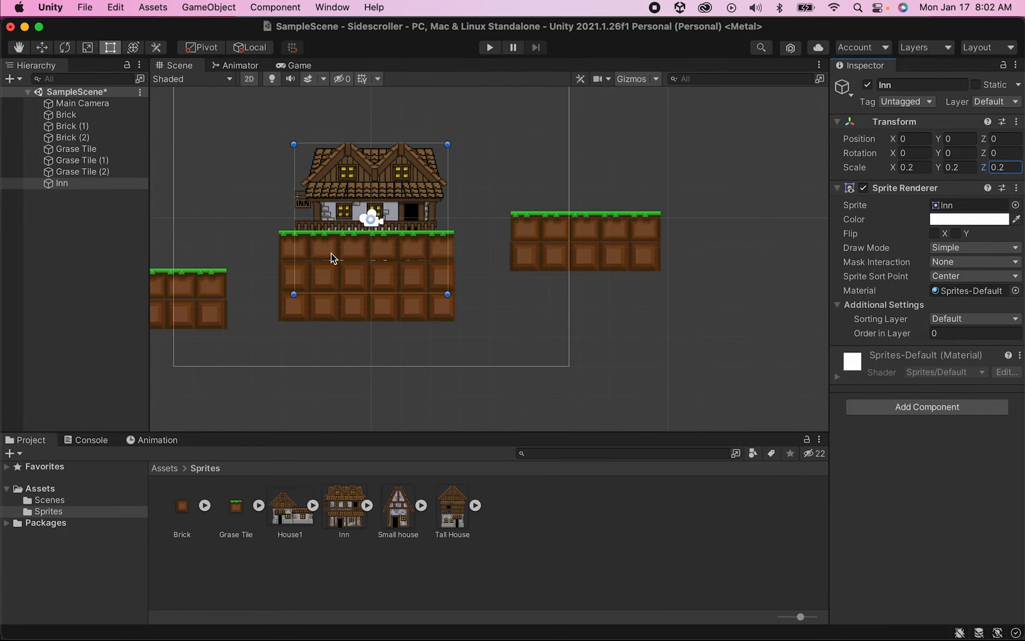
pyautogui.click(42, 47)
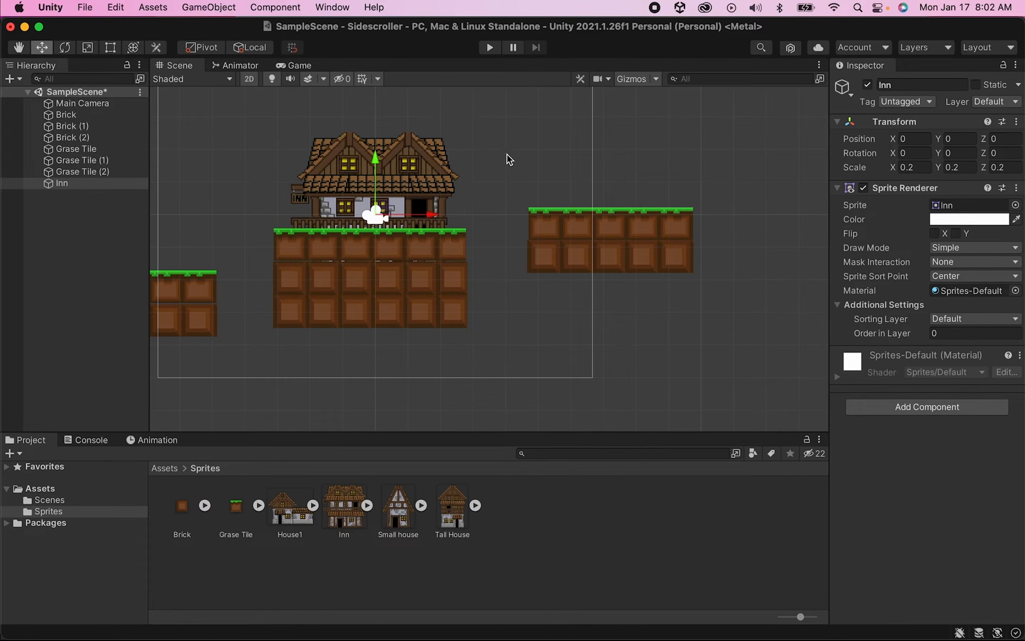
# - Move the Inn up so it sits on the middle platform's grass, then deselect it
pyautogui.moveTo(387, 207); pyautogui.dragTo(384, 138)
pyautogui.scroll(-6, 341, 158)
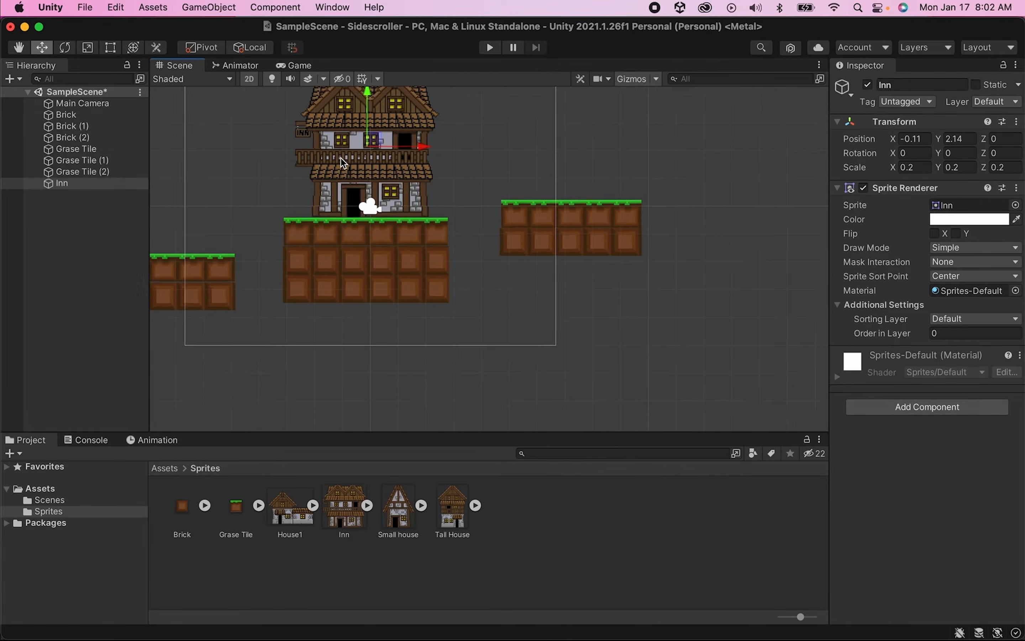
pyautogui.moveTo(467, 135); pyautogui.dragTo(560, 180, button='middle')
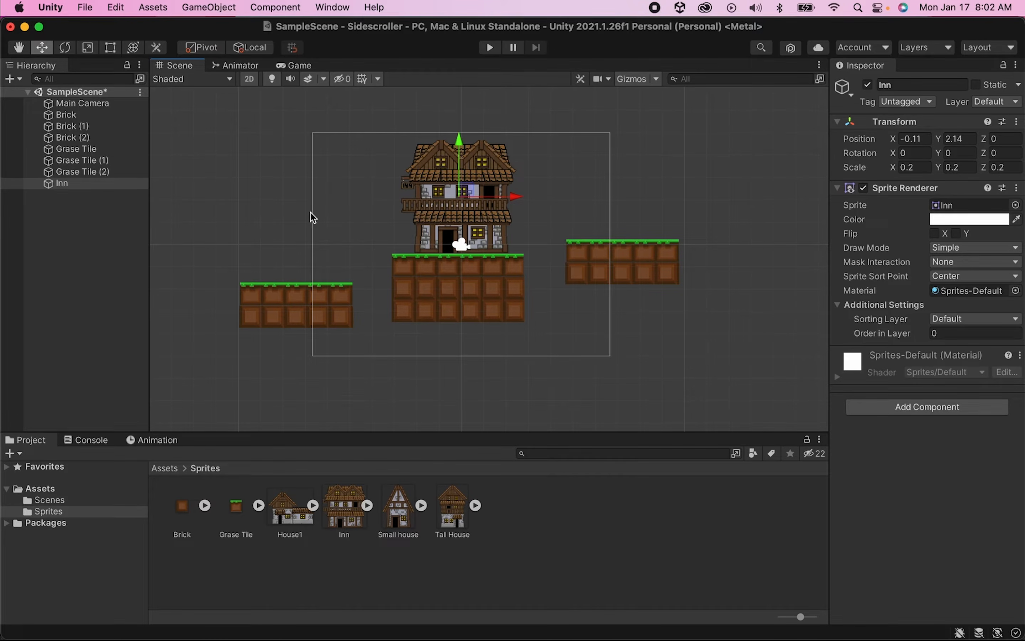
pyautogui.click(487, 585)
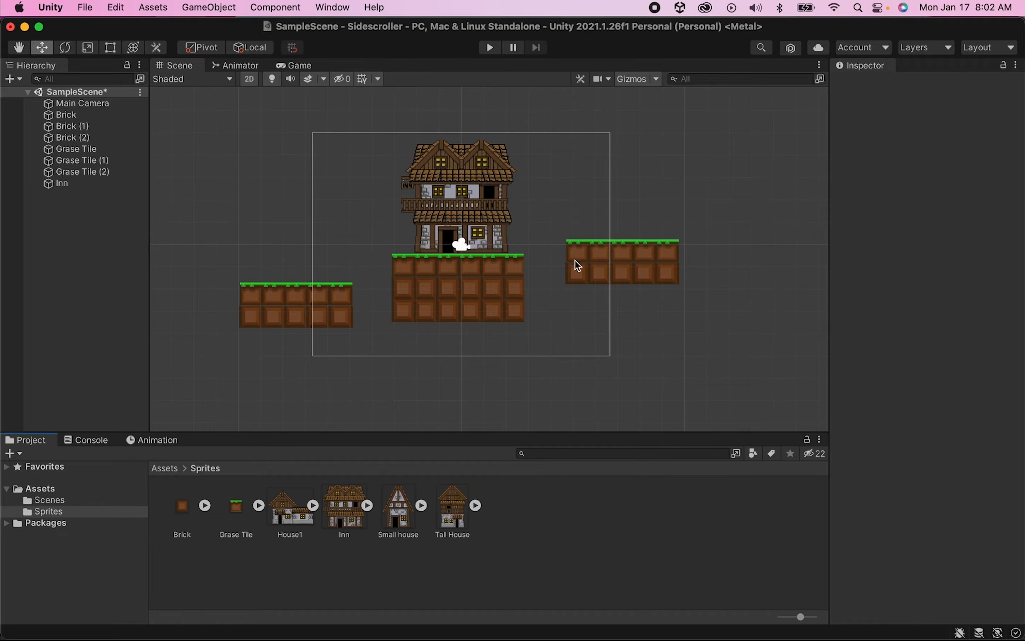
# - Create a new 2D Square sprite object in the scene
pyautogui.rightClick(74, 218)
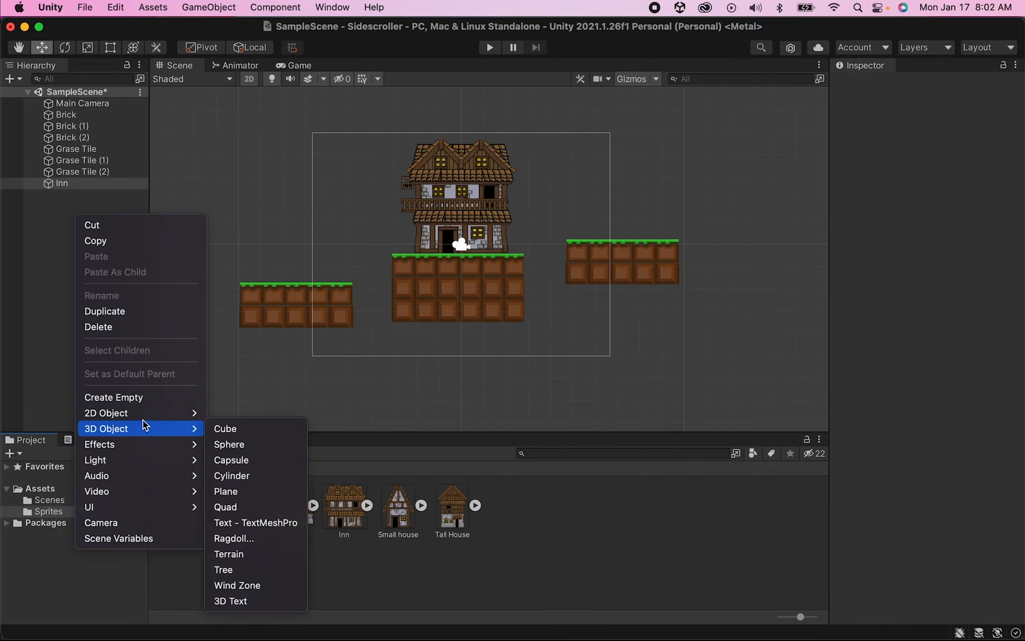
pyautogui.moveTo(147, 417)
pyautogui.moveTo(228, 413)
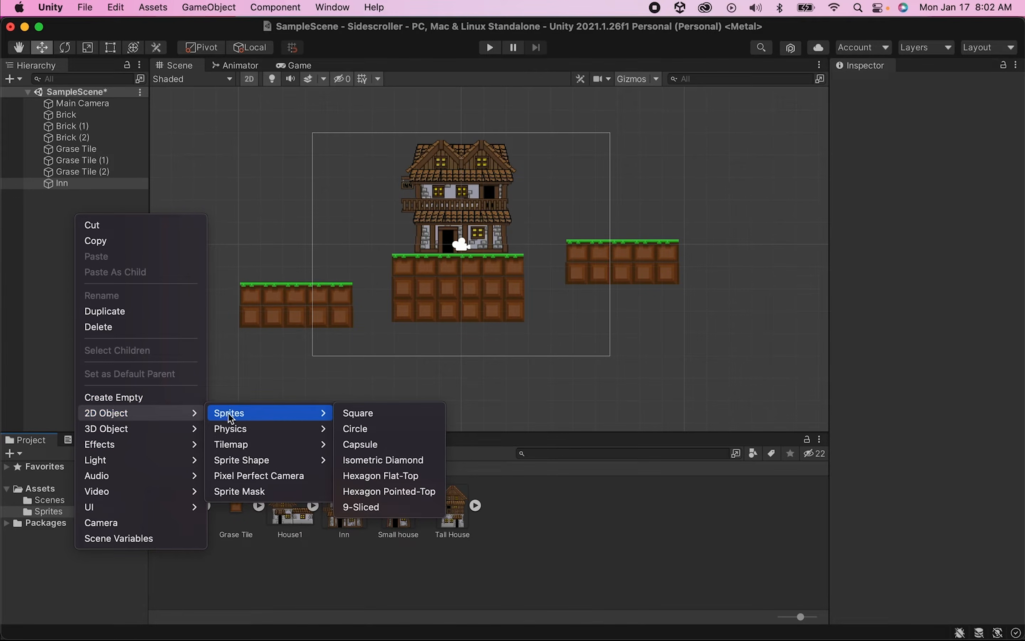
pyautogui.click(347, 412)
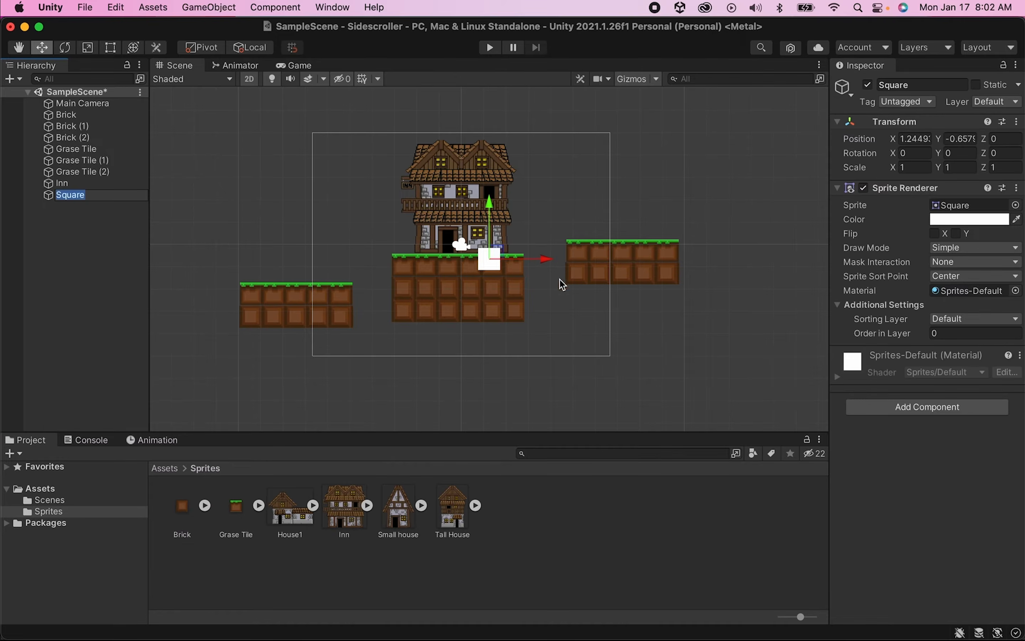
# - Resize the Square with the Rect tool so it covers the whole scene as a background
pyautogui.moveTo(503, 262); pyautogui.dragTo(395, 216)
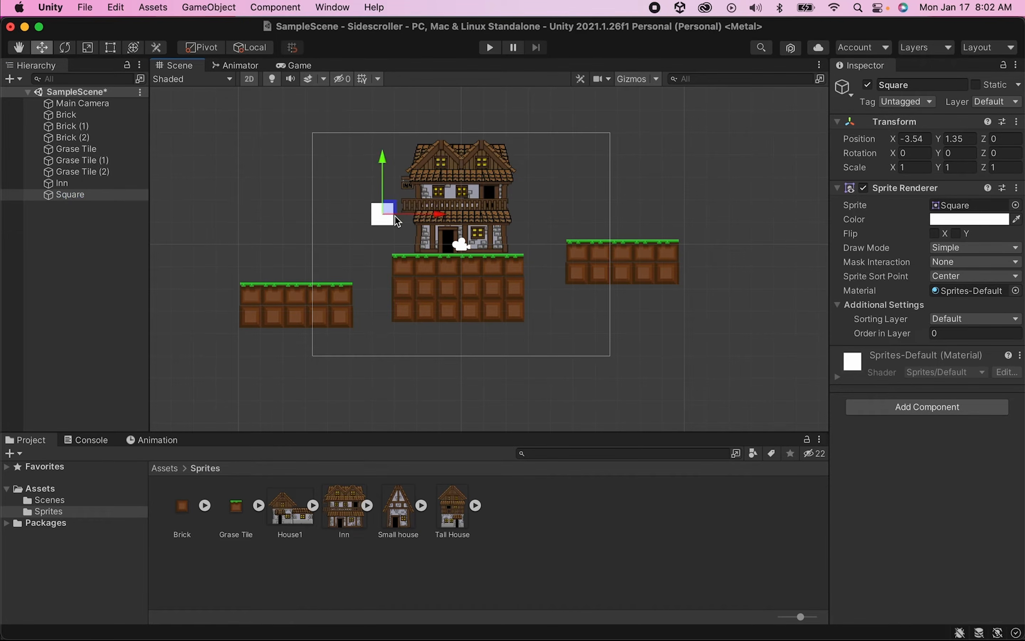
pyautogui.click(114, 46)
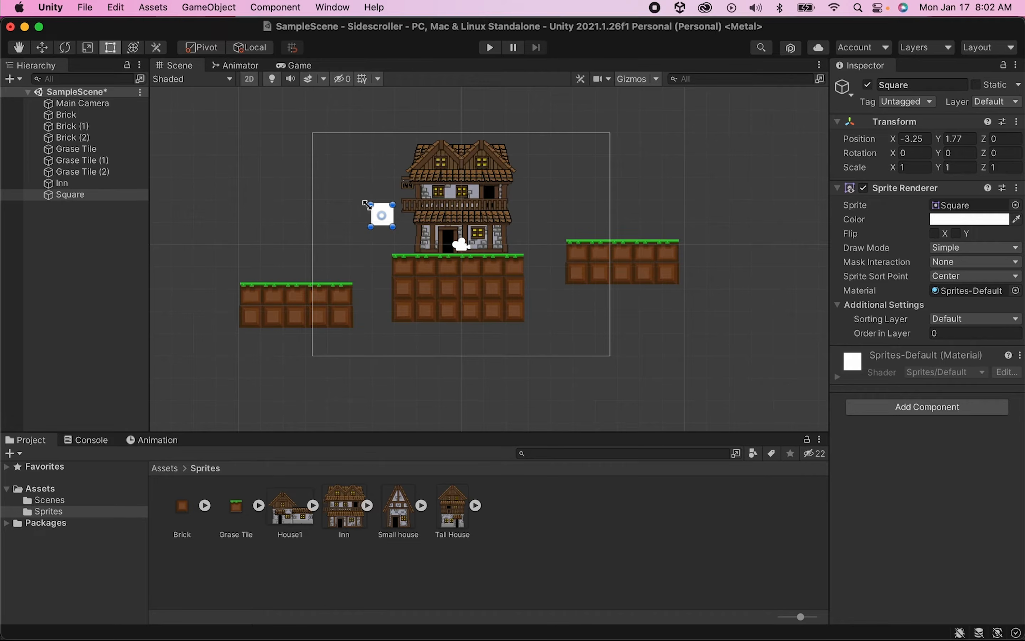
pyautogui.moveTo(367, 205); pyautogui.dragTo(176, 107)
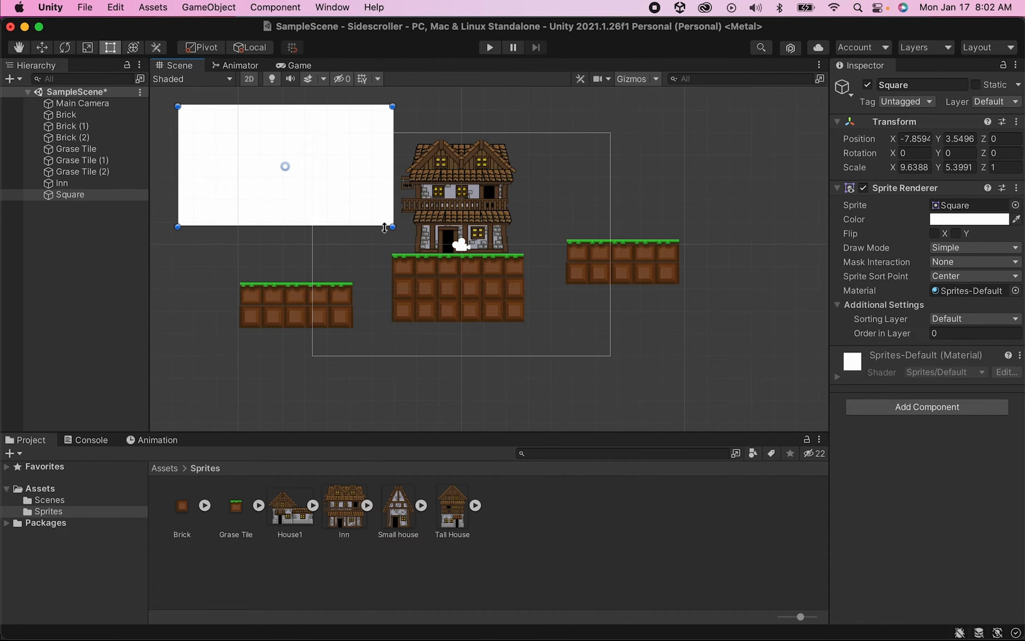
pyautogui.moveTo(392, 227); pyautogui.dragTo(815, 391)
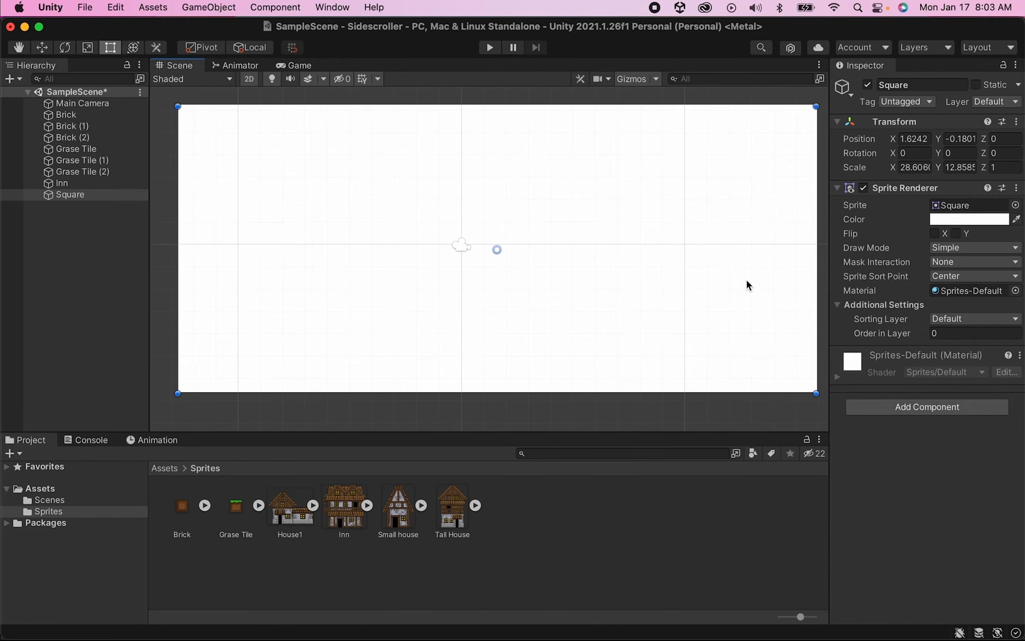
# - Set the Square's Order in Layer to -1 so it renders behind the platforms
pyautogui.click(958, 333)
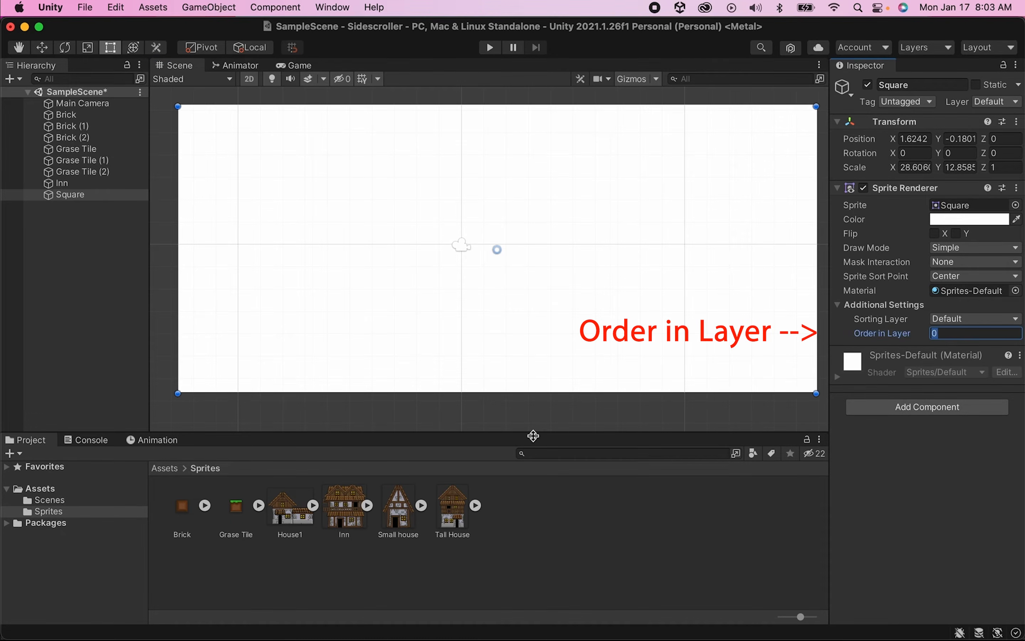
pyautogui.write('-1')
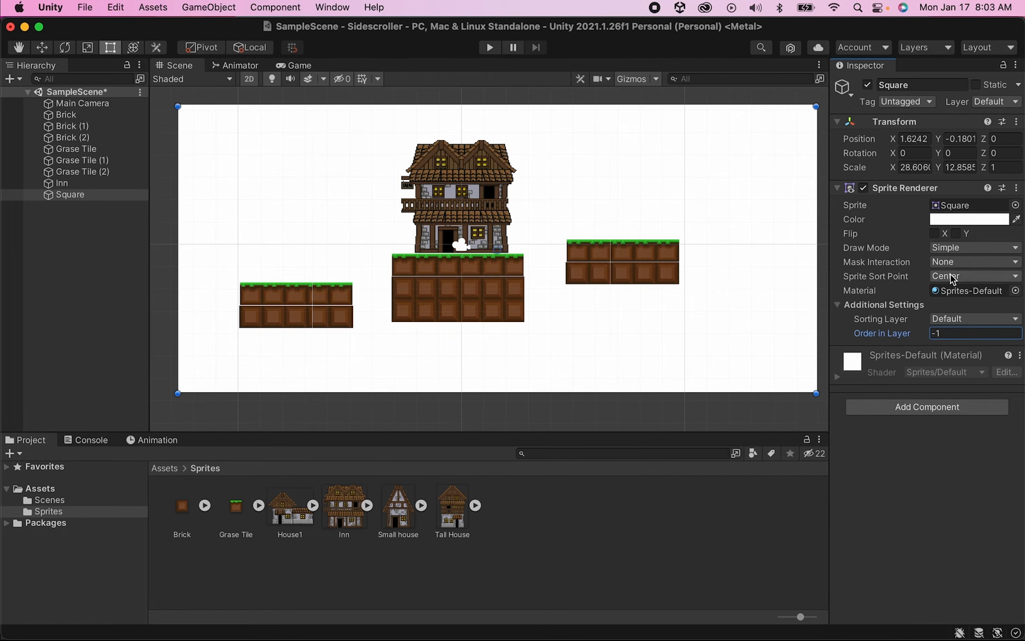
# - Set the Square's color to the blue 416FBC
pyautogui.click(959, 224)
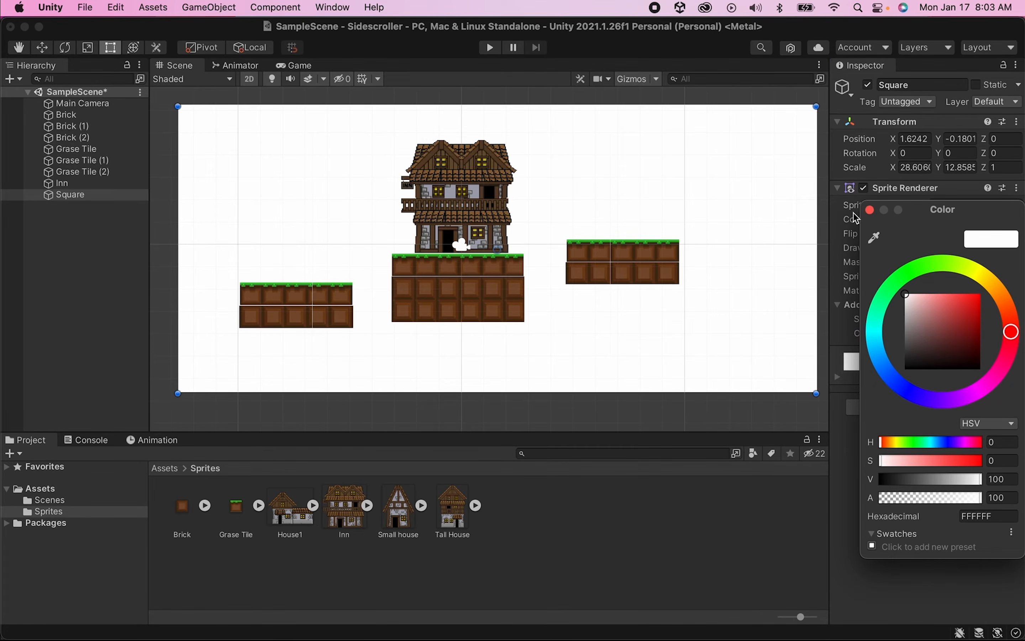
pyautogui.click(871, 210)
pyautogui.click(968, 220)
pyautogui.click(891, 377)
pyautogui.moveTo(936, 329); pyautogui.dragTo(956, 316)
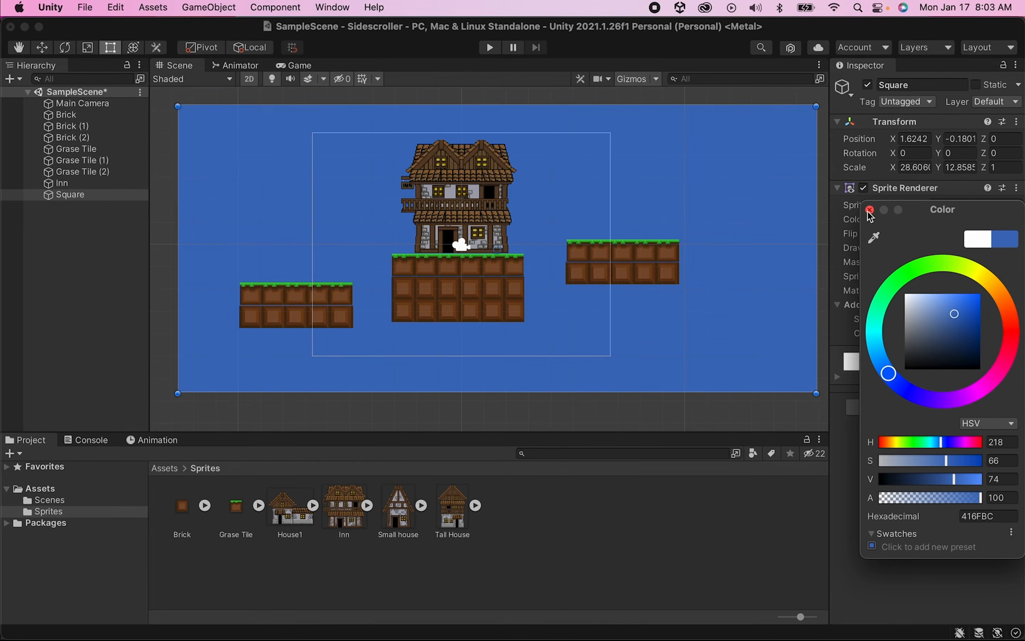
pyautogui.click(871, 210)
pyautogui.scroll(-3, 412, 200)
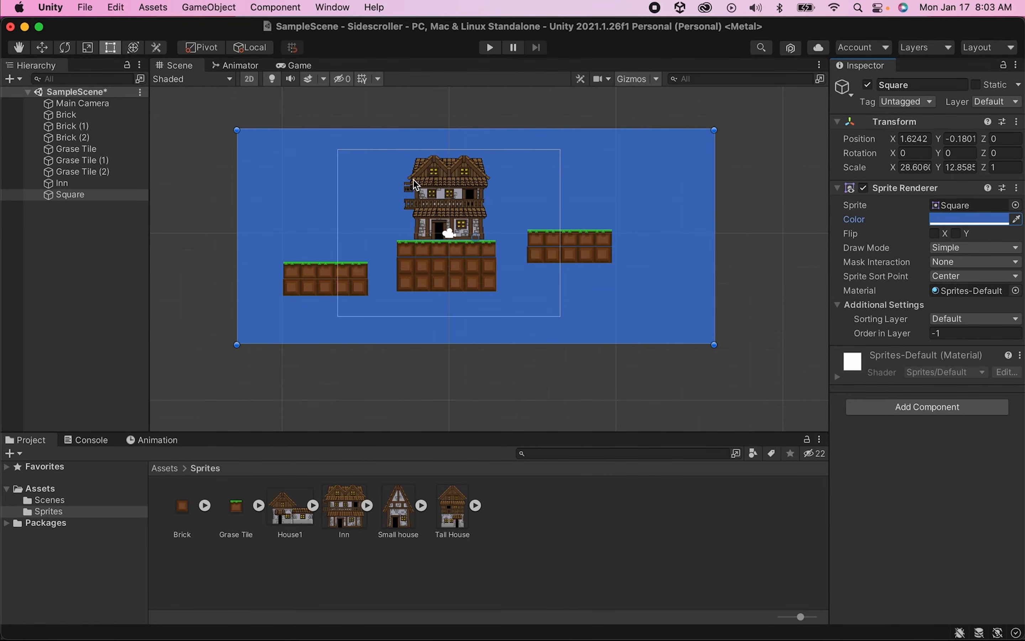
# - Extend the blue background square further to the right to make room for more level
pyautogui.scroll(2, 409, 186)
pyautogui.scroll(2, 407, 181)
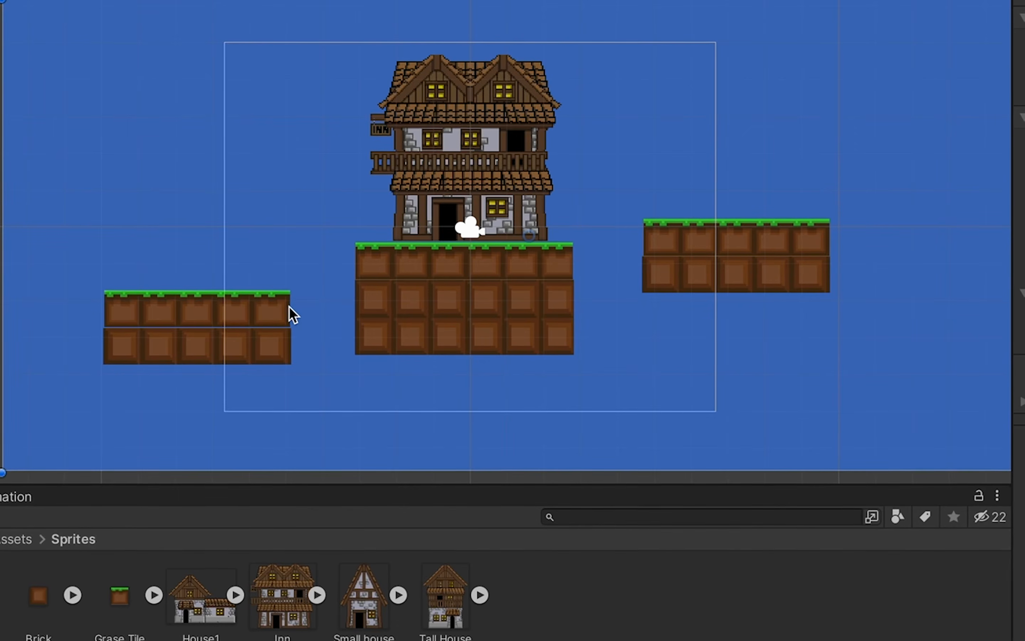
pyautogui.click(254, 307)
pyautogui.scroll(5, 147, 293)
pyautogui.moveTo(251, 260); pyautogui.dragTo(251, 266)
pyautogui.click(909, 194)
pyautogui.moveTo(886, 163); pyautogui.dragTo(886, 166)
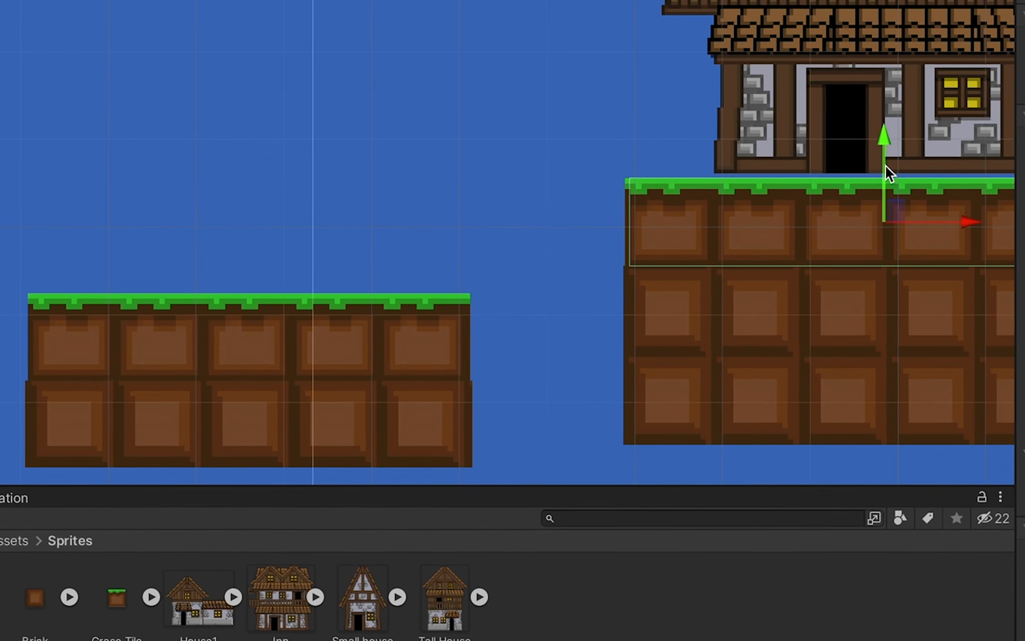
pyautogui.moveTo(886, 165); pyautogui.dragTo(167, 201, button='middle')
pyautogui.click(653, 197)
pyautogui.moveTo(816, 155); pyautogui.dragTo(817, 159)
pyautogui.scroll(-6, 818, 159)
pyautogui.moveTo(818, 159); pyautogui.dragTo(500, 194, button='middle')
pyautogui.click(475, 170)
pyautogui.press('t')
pyautogui.moveTo(698, 44); pyautogui.dragTo(1008, 39)
# - Duplicate the right platform's brick row and stretch the copy into a long row below and to its right
pyautogui.click(478, 229)
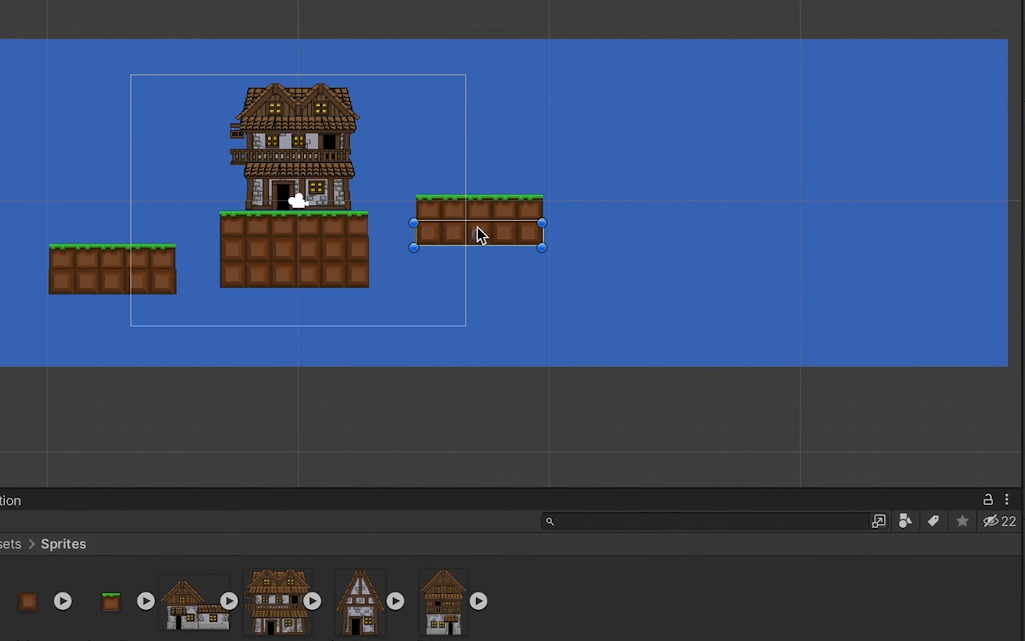
pyautogui.hotkey('ctrl', 'd')
pyautogui.press('w')
pyautogui.moveTo(495, 235); pyautogui.dragTo(1012, 305)
pyautogui.press('t')
# - Duplicate the right platform's grass row, place it on the long brick row and stretch it to the row's length
pyautogui.click(490, 203)
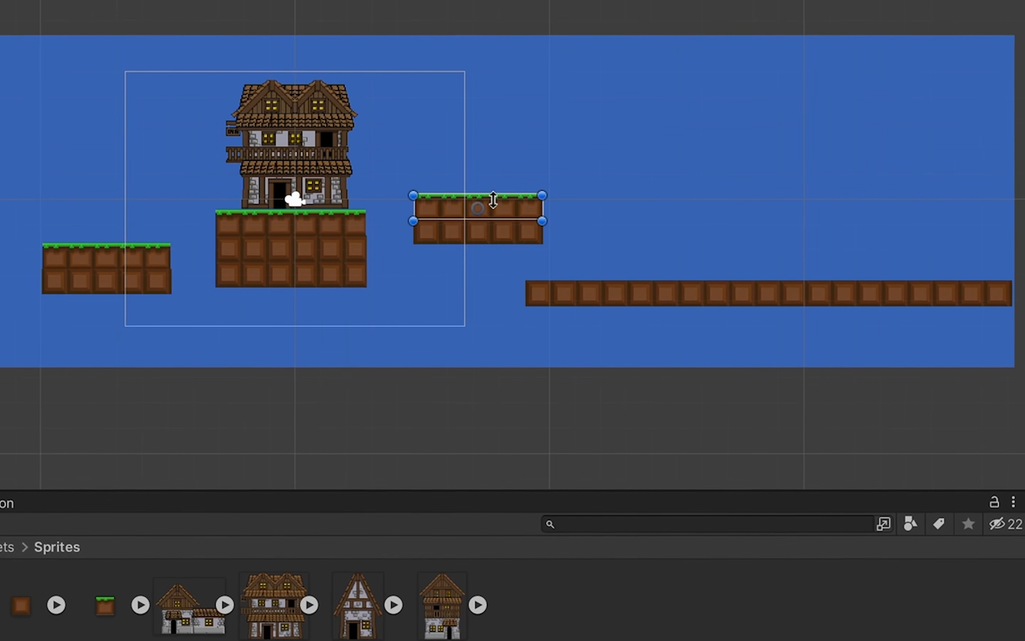
pyautogui.press('w')
pyautogui.hotkey('ctrl', 'd')
pyautogui.moveTo(490, 200); pyautogui.dragTo(605, 263)
pyautogui.press('f')
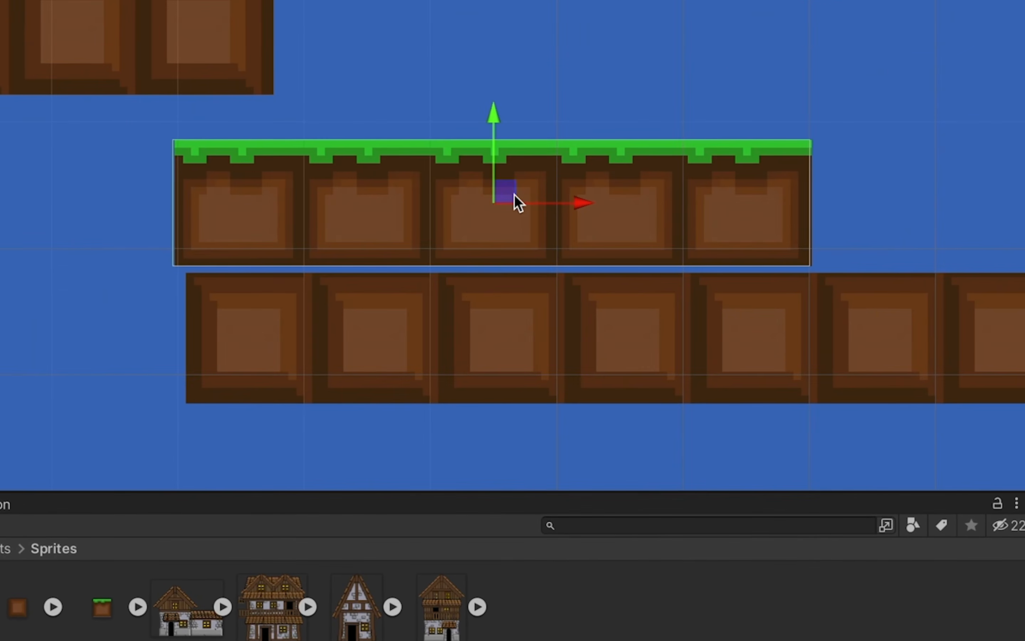
pyautogui.scroll(-10, 526, 199)
pyautogui.press('t')
pyautogui.moveTo(595, 176); pyautogui.dragTo(956, 173)
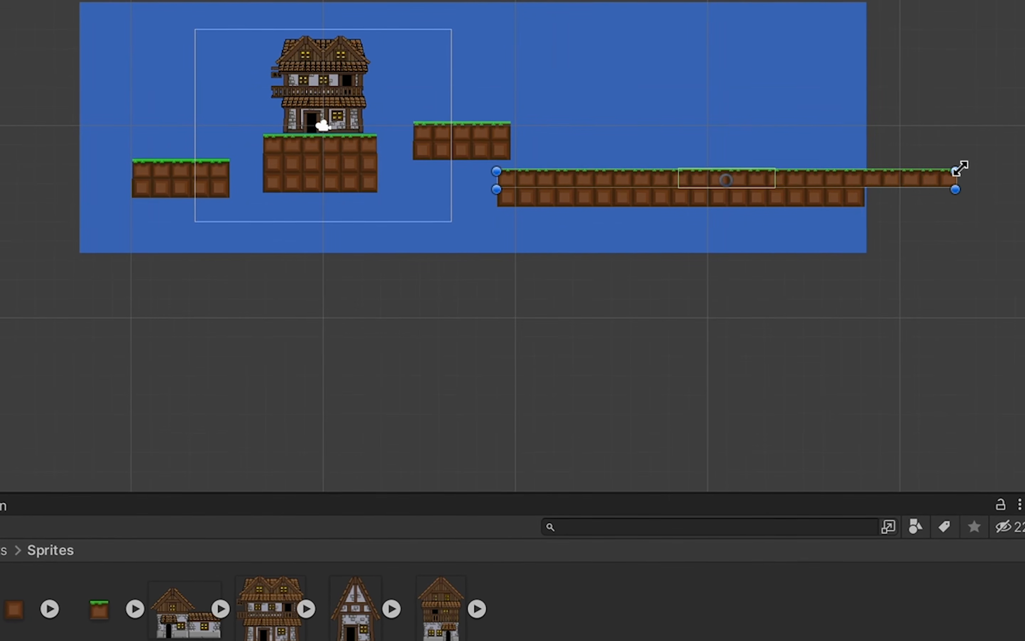
pyautogui.scroll(5, 898, 161)
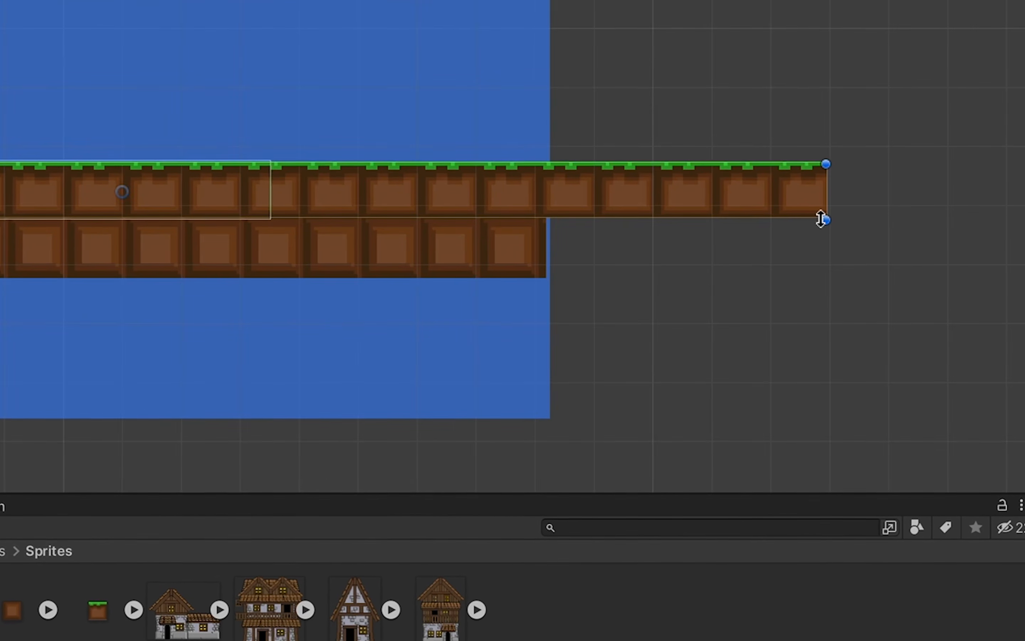
pyautogui.moveTo(824, 218); pyautogui.dragTo(548, 221)
pyautogui.scroll(-5, 549, 221)
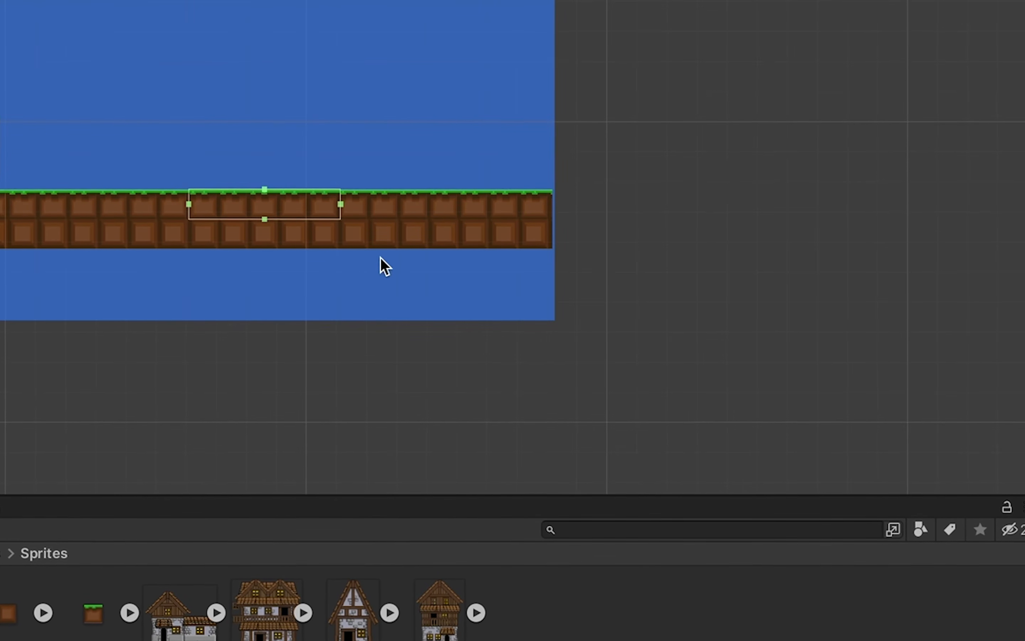
# - Stretch the new grass row's Box Collider 2D across its full length
pyautogui.moveTo(189, 205); pyautogui.dragTo(0, 205)
pyautogui.moveTo(339, 205); pyautogui.dragTo(550, 219)
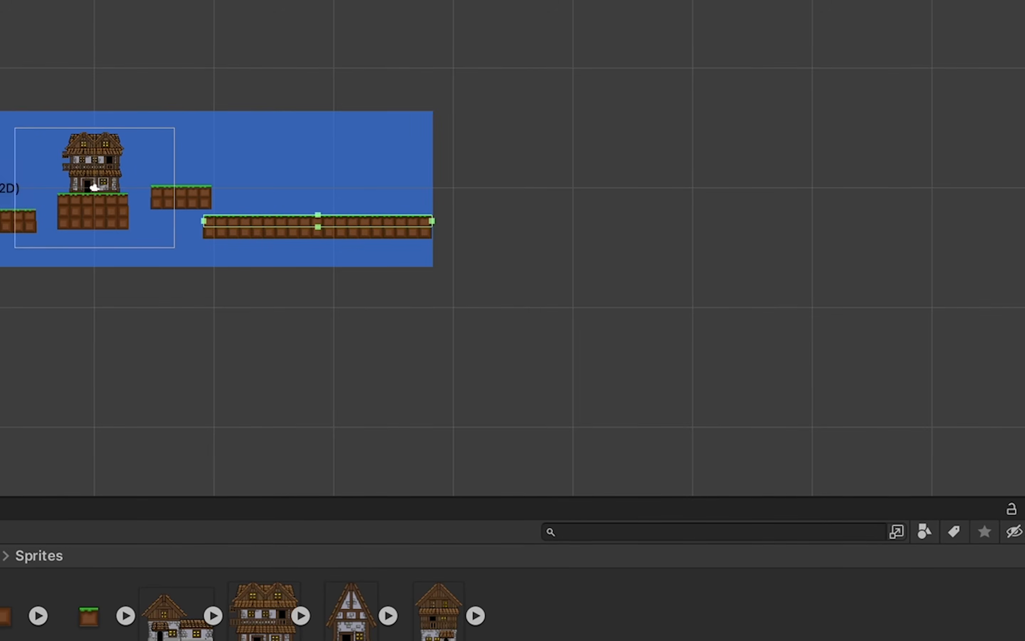
# - Add the Small house sprite to the scene, set its scale to 0.2 and delete the unwanted house objects
pyautogui.moveTo(350, 610); pyautogui.dragTo(93, 189)
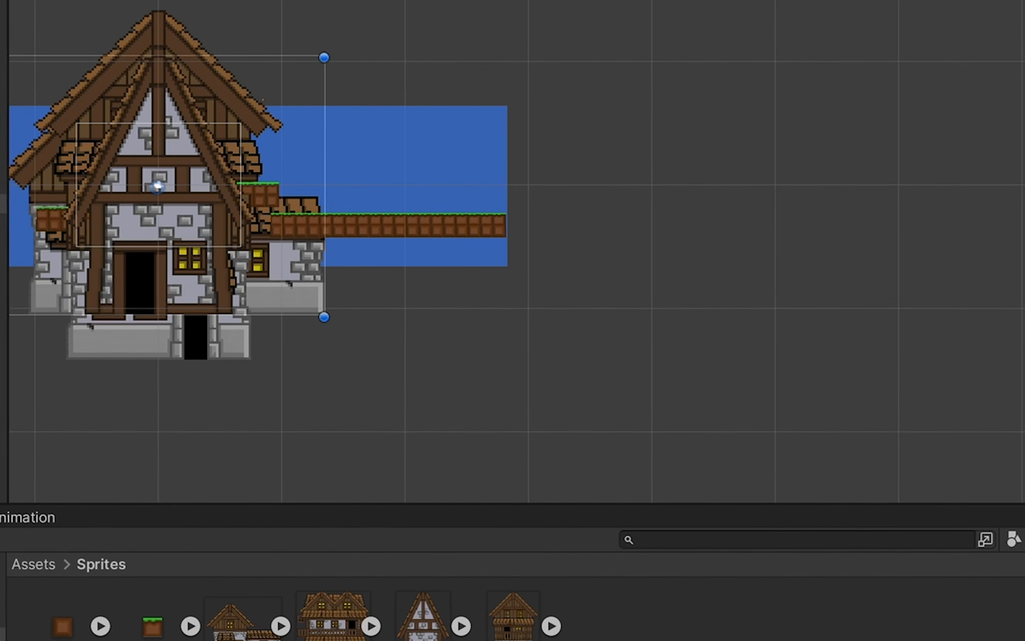
pyautogui.write('0.2')
pyautogui.press('Tab')
pyautogui.write('0.2')
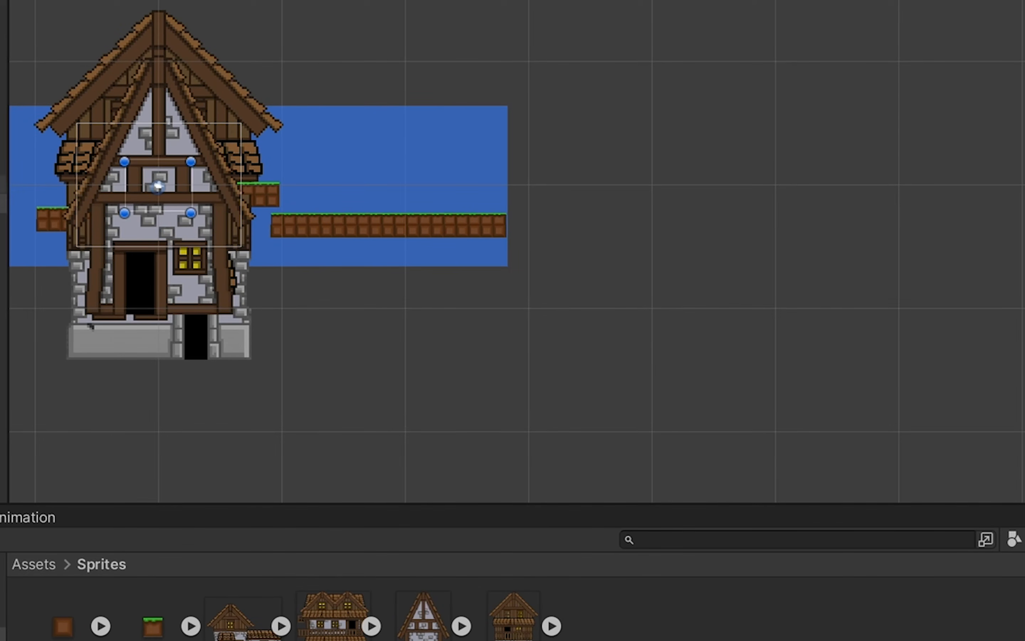
pyautogui.click(157, 185)
pyautogui.press('Delete')
pyautogui.click(158, 186)
pyautogui.press('Delete')
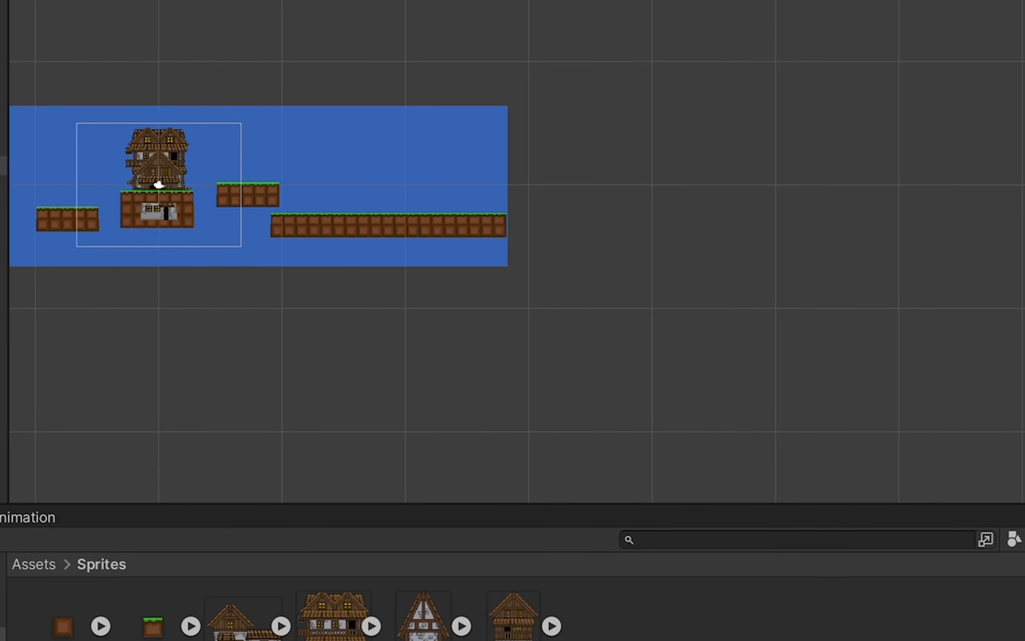
pyautogui.write('.2')
# - Move the House1 sprite from the middle platform onto the long lower platform
pyautogui.scroll(5, 60, 203)
pyautogui.press('w')
pyautogui.moveTo(231, 178); pyautogui.dragTo(580, 195)
pyautogui.click(228, 191)
pyautogui.click(235, 236)
pyautogui.click(3, 206)
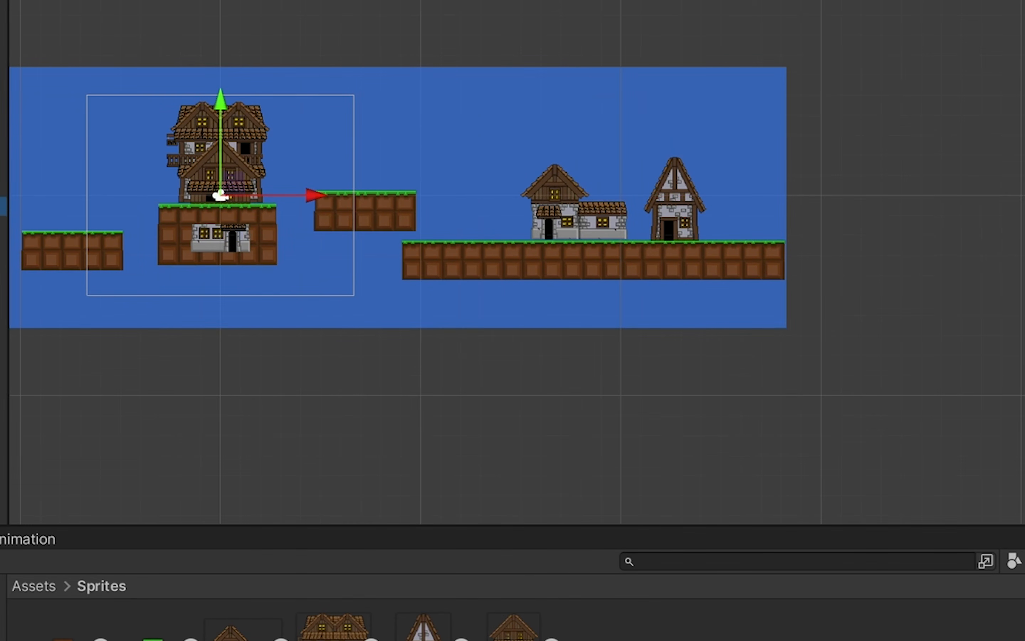
# - Move the Tall House onto the long lower platform beside House1
pyautogui.moveTo(223, 194); pyautogui.dragTo(492, 173)
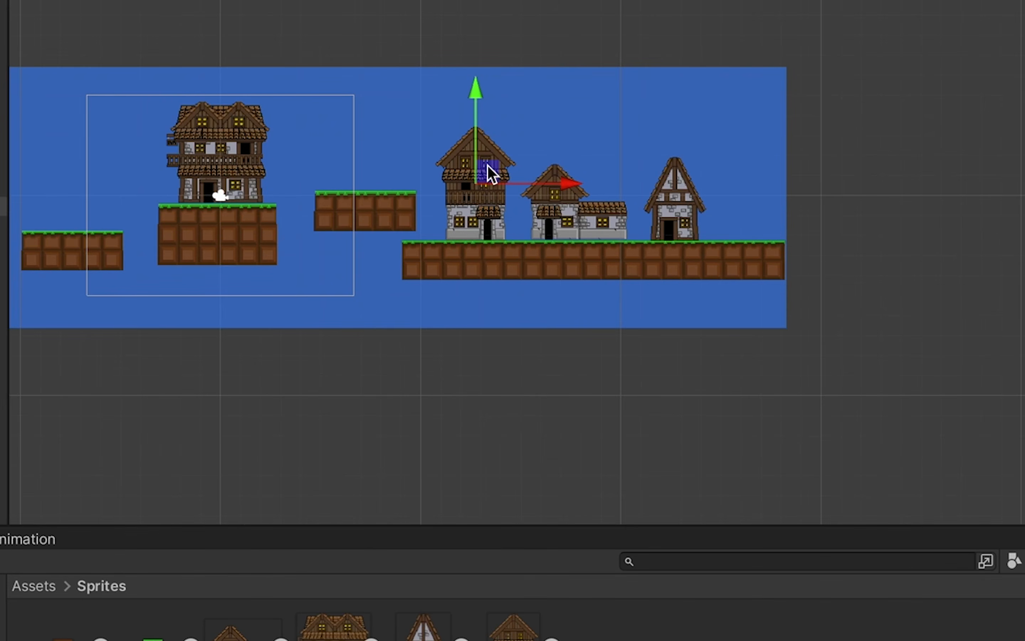
pyautogui.click(206, 80)
pyautogui.scroll(2, 23, 187)
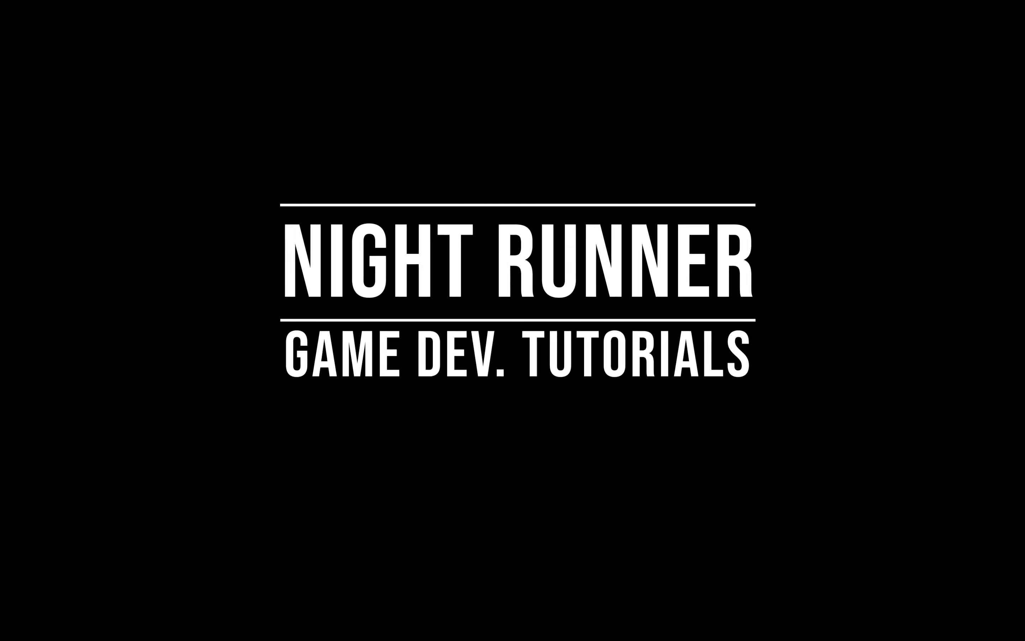